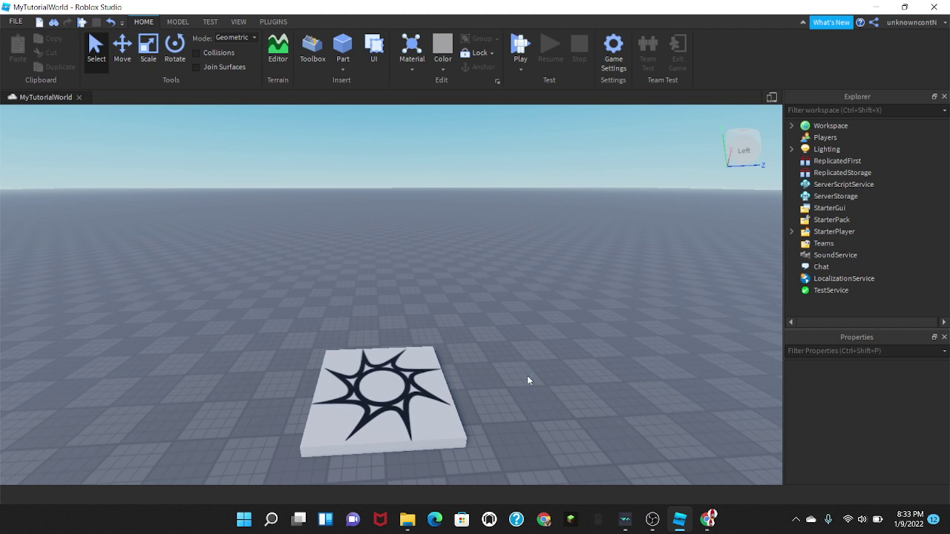
scroll(560, 341, "up", 5)
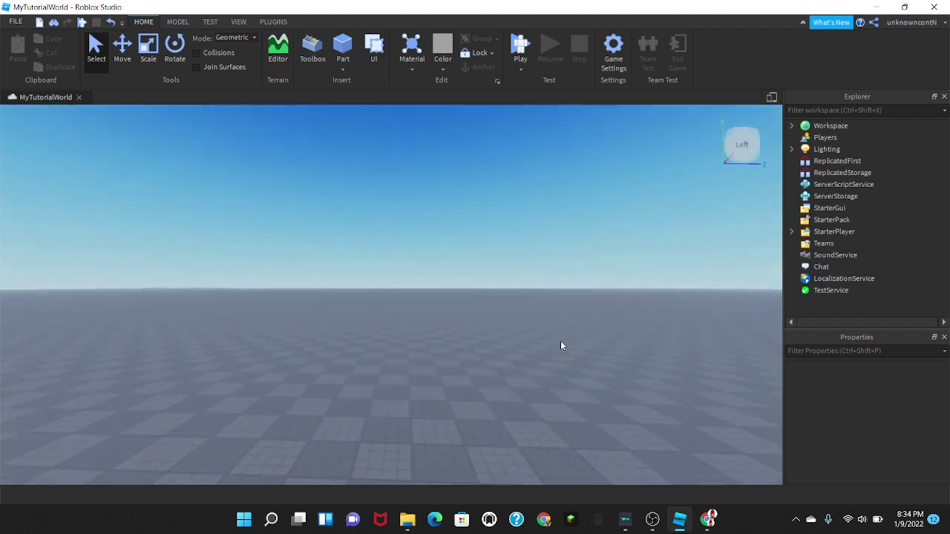
scroll(560, 341, "down", 3)
scroll(560, 346, "down", 2)
scroll(560, 346, "up", 2)
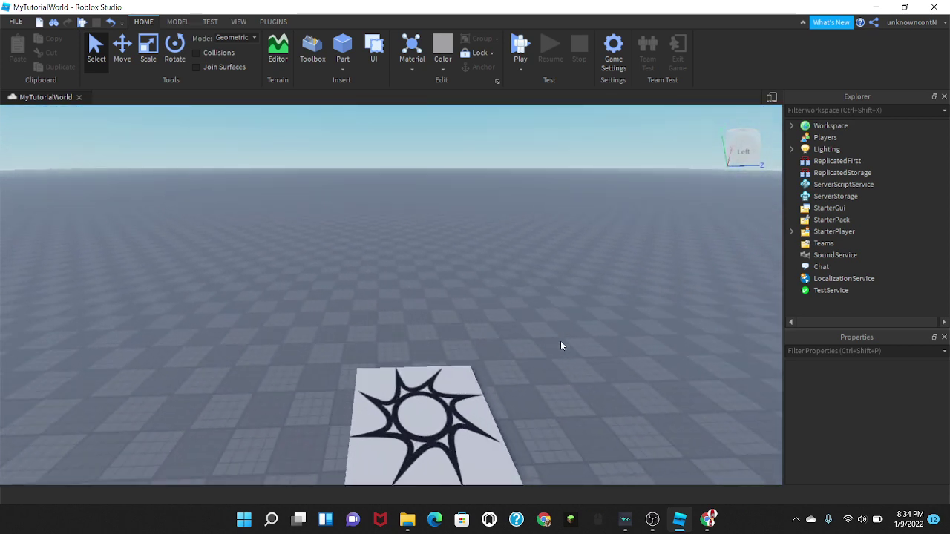
scroll(560, 346, "up", 2)
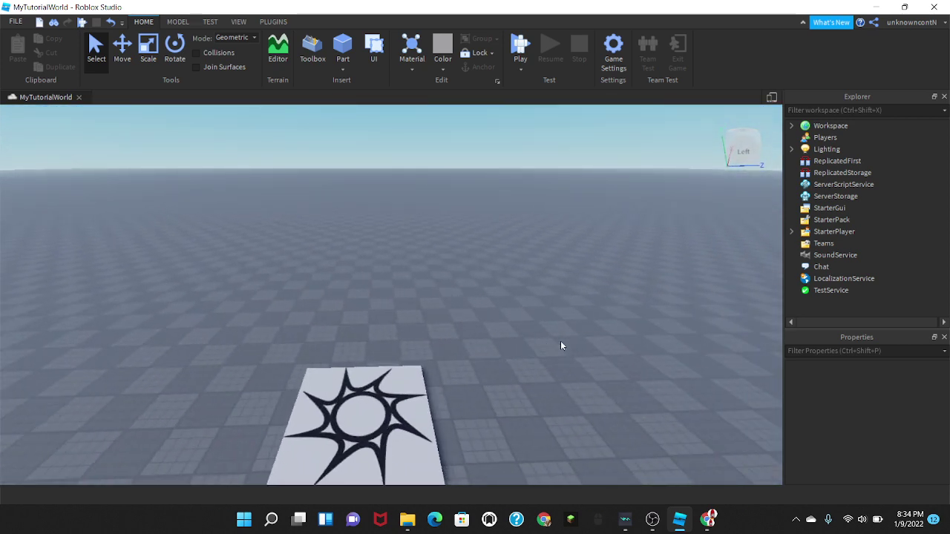
key("a")
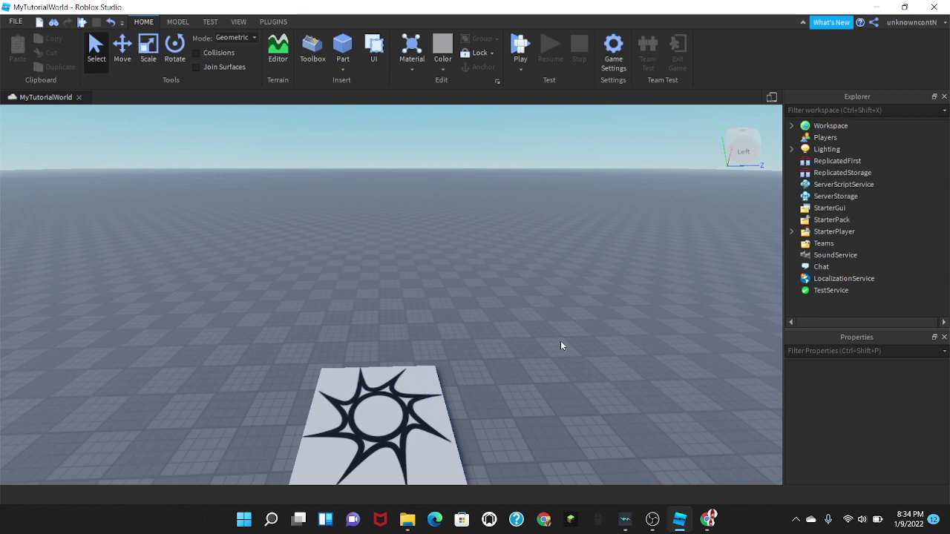
right_click_drag(435, 331, 434, 330)
scroll(434, 331, "down", 5)
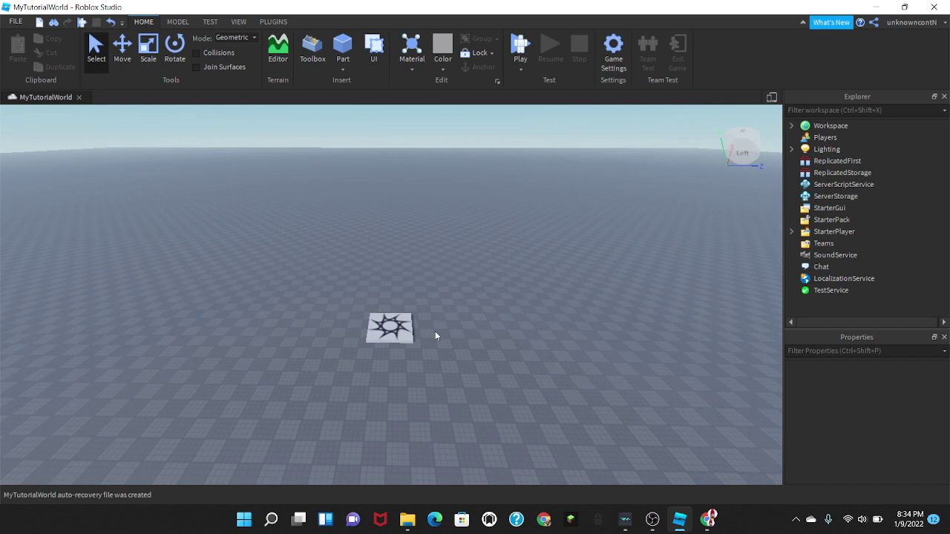
scroll(435, 331, "up", 5)
right_click_drag(434, 331, 435, 331)
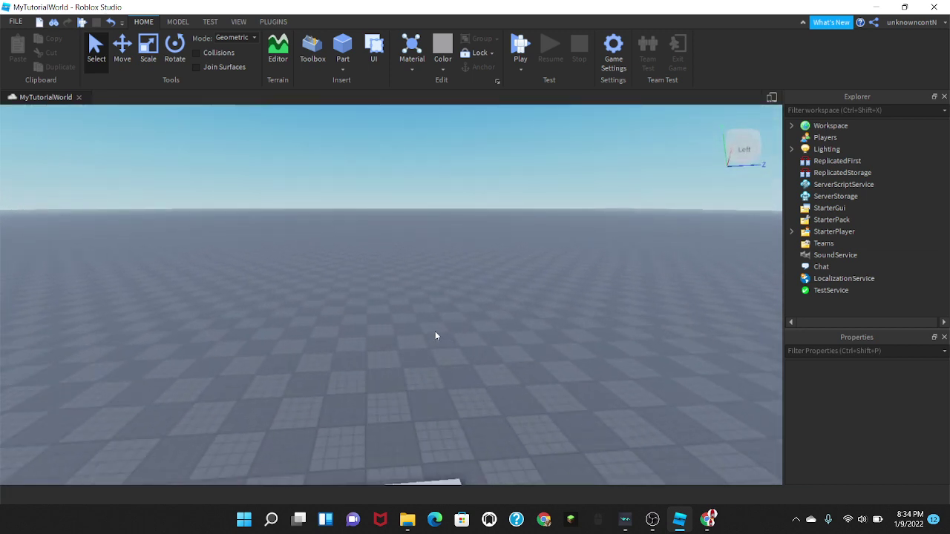
Step: Add a ScreenGui to StarterGui and rename it LoadingScreen
left_click(854, 208)
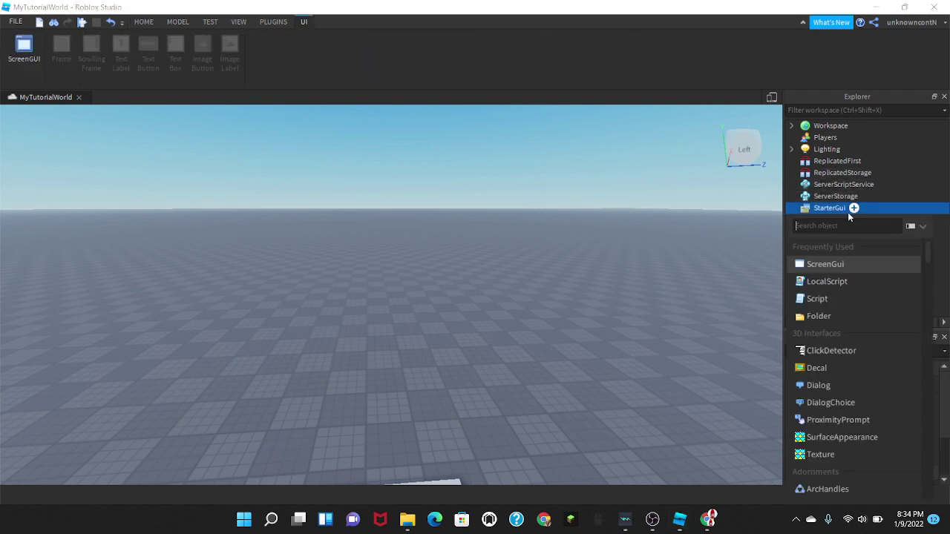
left_click(837, 263)
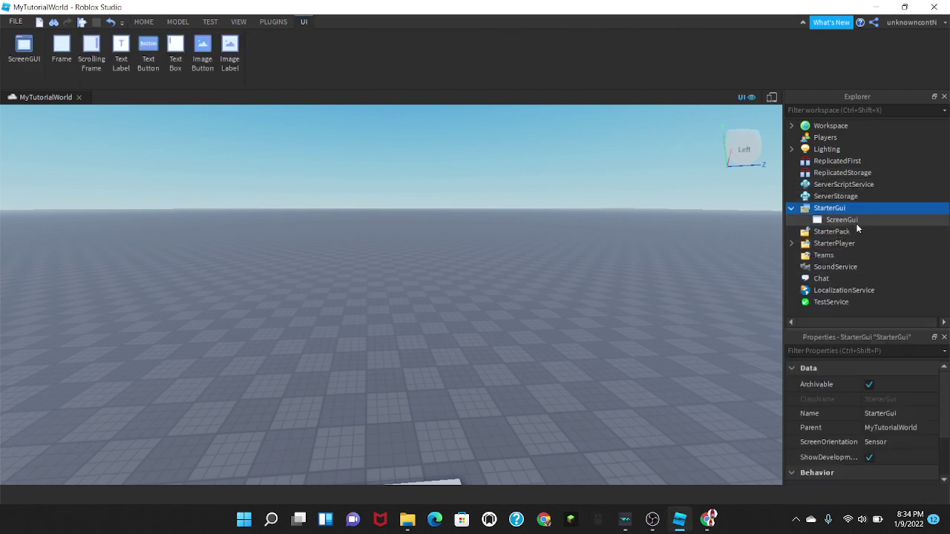
left_click(842, 221)
left_click(841, 220)
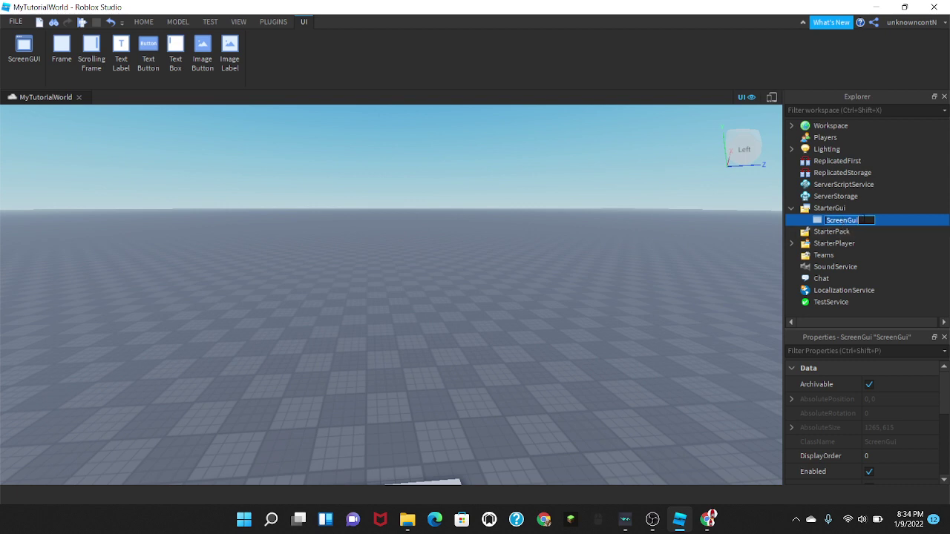
type("LoadingScreen")
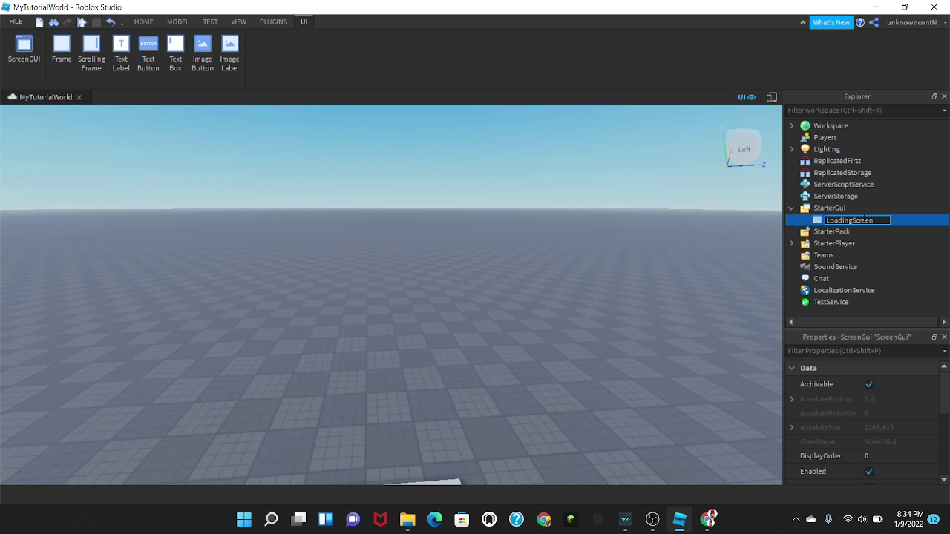
left_click(781, 251)
Step: Insert a Frame into the LoadingScreen GUI
mouse_move(881, 219)
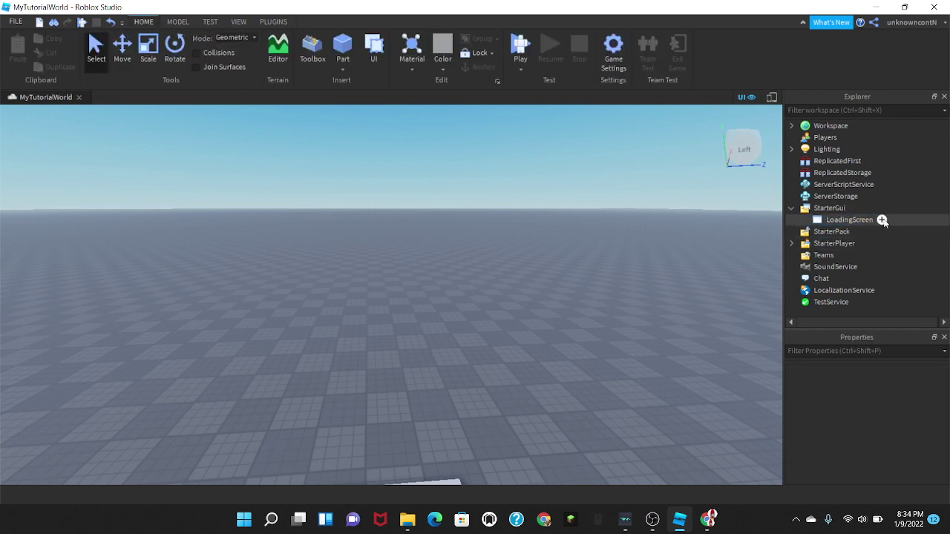
left_click(881, 219)
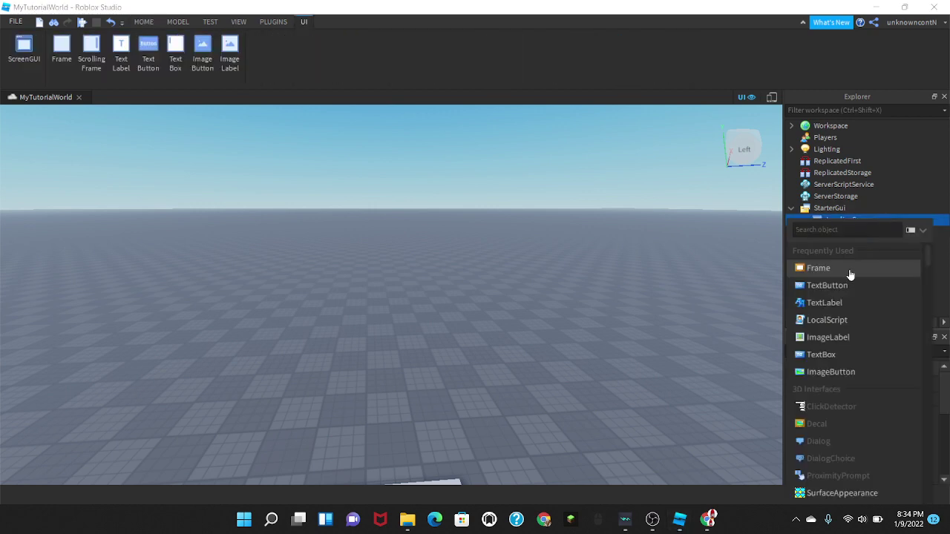
left_click(850, 268)
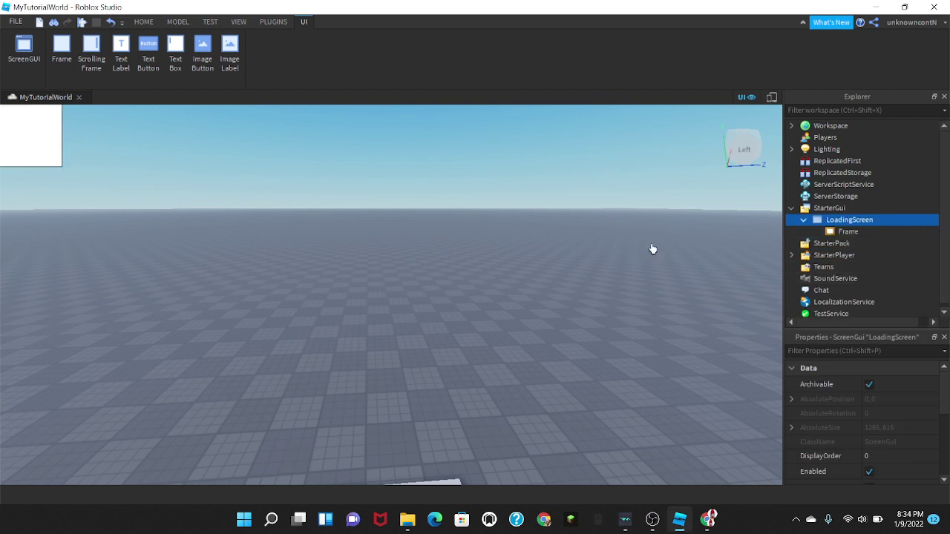
Step: Set the Frame's size to {1, 0},{1, 0} so it covers the whole screen
left_click(846, 232)
scroll(883, 434, "down", 3)
scroll(892, 419, "down", 4)
scroll(890, 430, "down", 1)
left_click(891, 412)
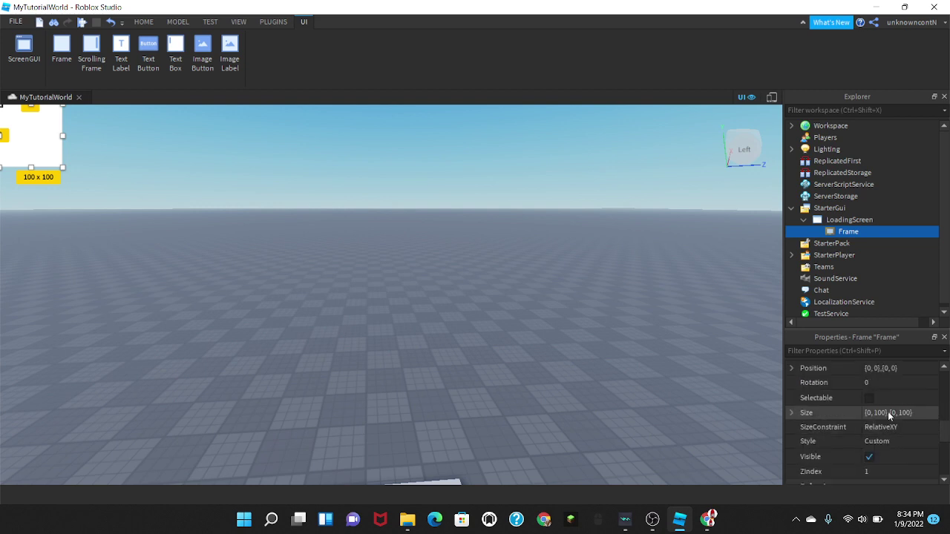
type("1, 0,")
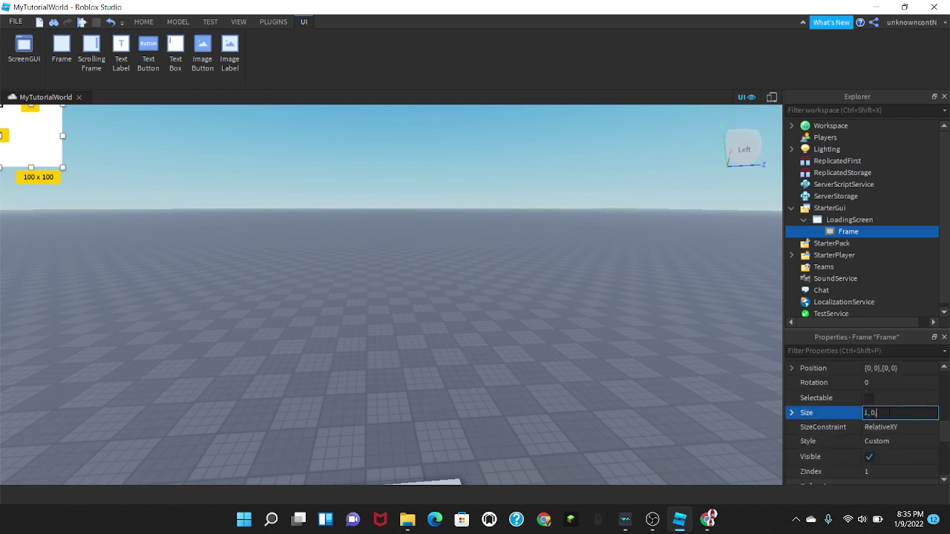
type(" 1, 0")
key("Return")
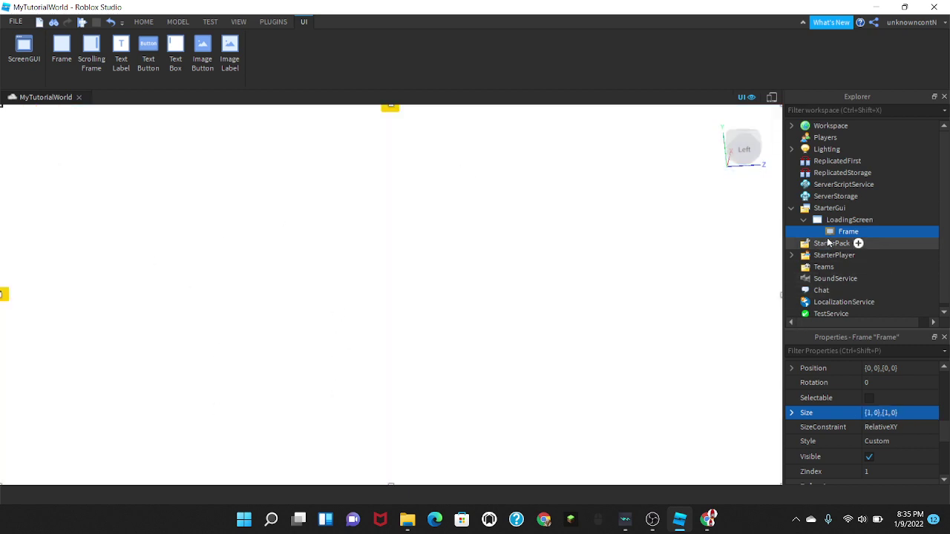
Step: Set the Frame's anchor point to 0.5, 0.5 and move the Frame back so it is centred over the full screen
scroll(886, 410, "up", 5)
left_click(888, 394)
type(".5")
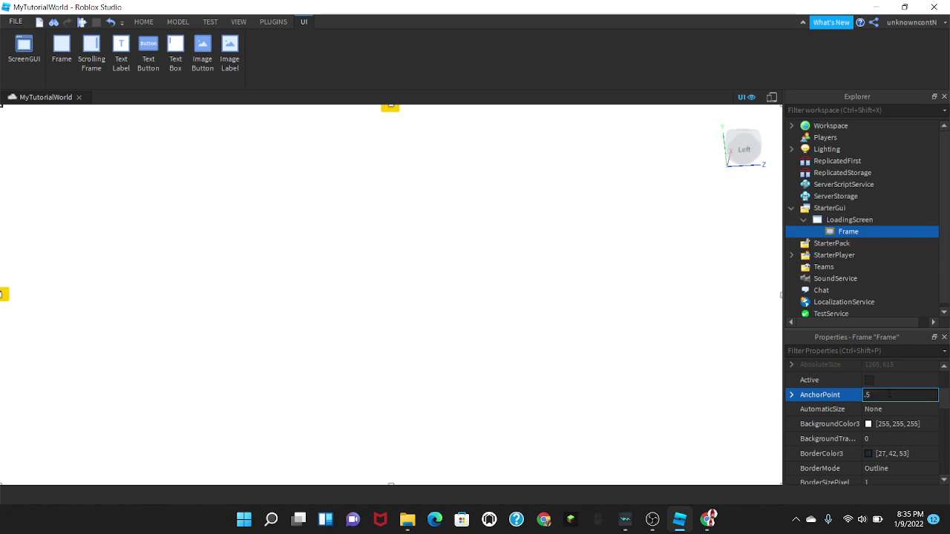
key("Return")
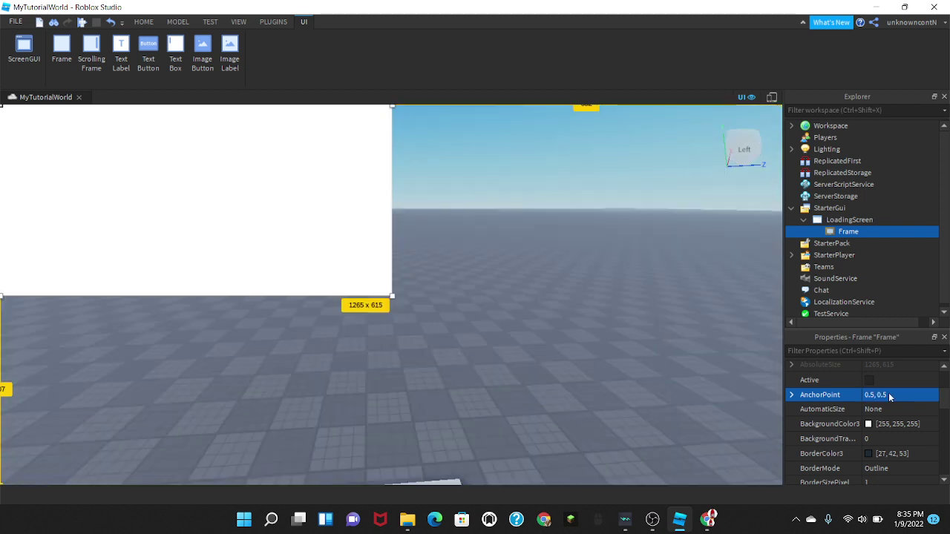
left_click_drag(221, 149, 608, 335)
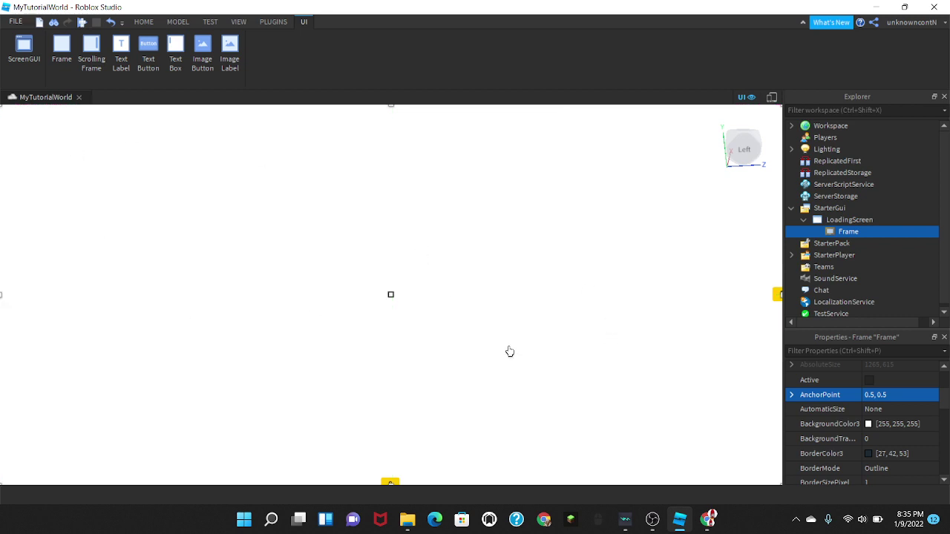
Step: Insert a TextLabel into the Frame and set the Frame's background color to black (0, 0, 0)
left_click(866, 232)
left_click(850, 270)
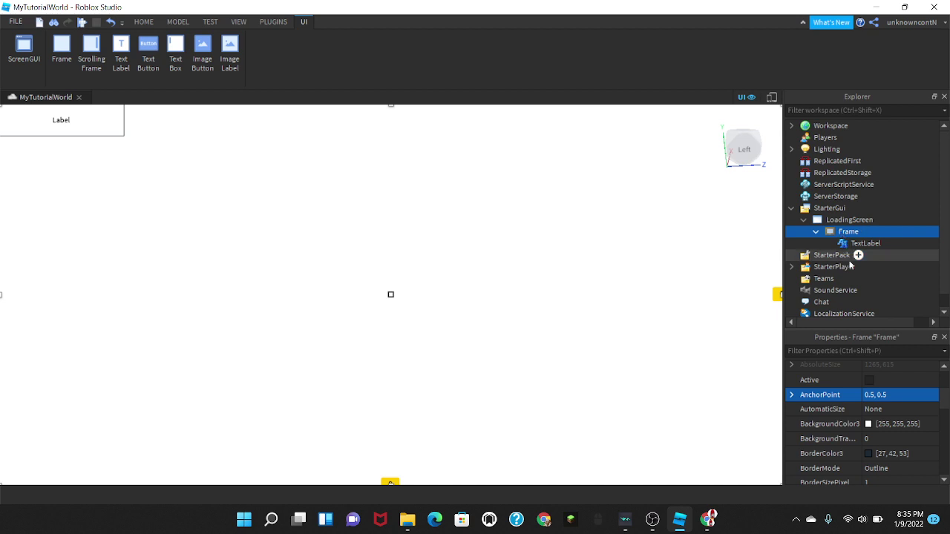
scroll(868, 453, "up", 3)
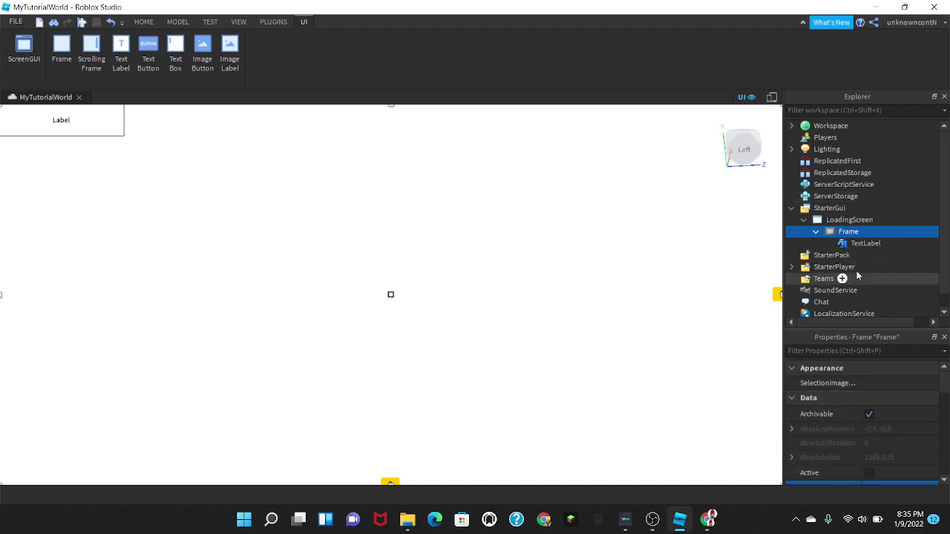
scroll(868, 417, "down", 3)
left_click(868, 424)
left_click_drag(613, 185, 650, 405)
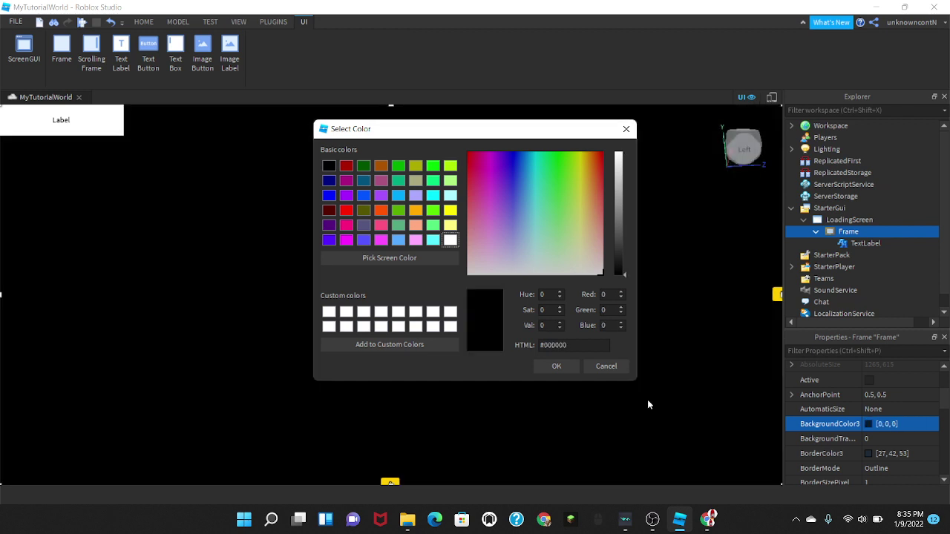
left_click(573, 367)
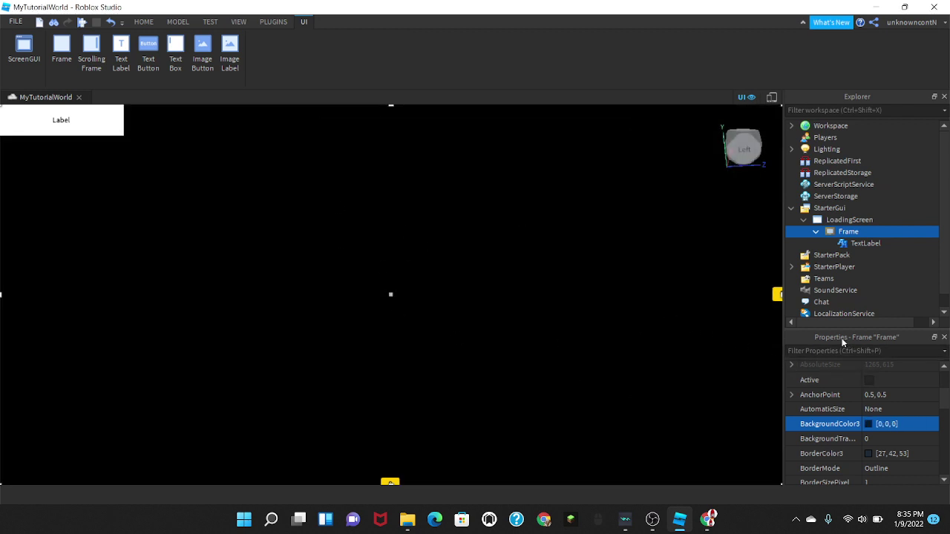
left_click(866, 232)
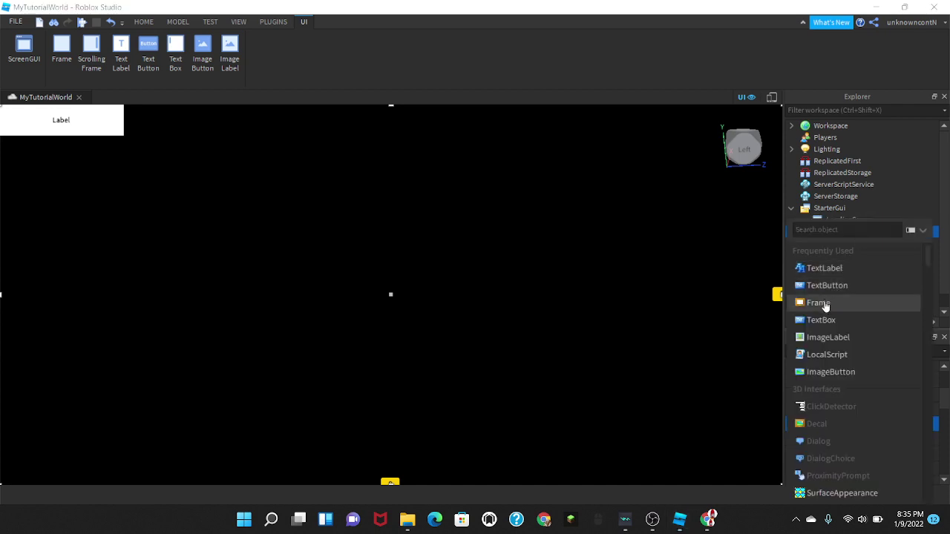
left_click(835, 338)
left_click_drag(50, 146, 402, 305)
key("Delete")
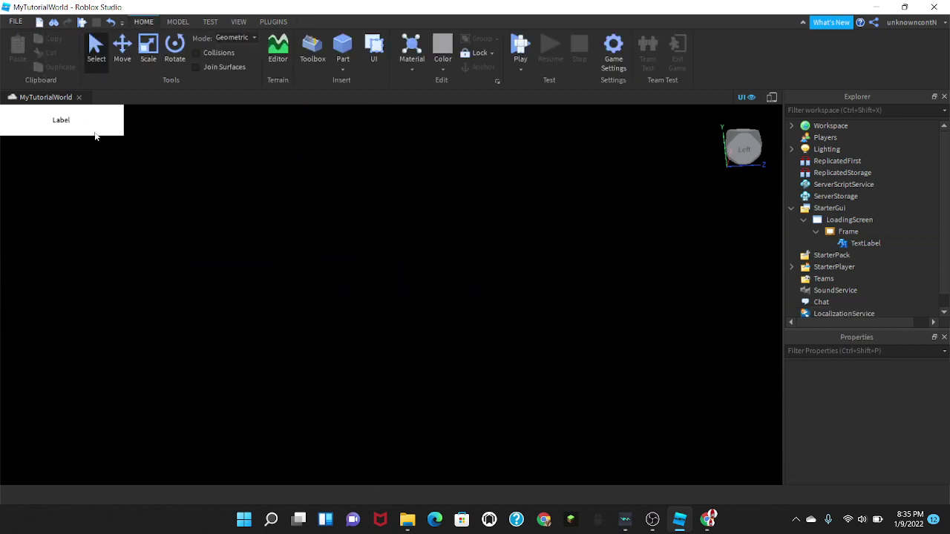
Step: Resize the TextLabel to about 551 x 113 pixels and move it to the centre of the Frame
left_click(863, 243)
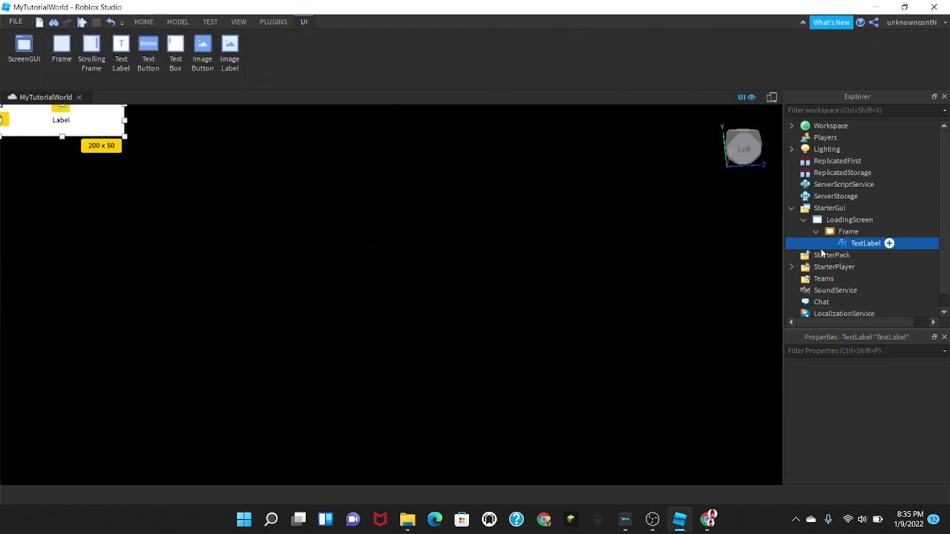
left_click_drag(95, 124, 401, 179)
left_click_drag(337, 249, 122, 248)
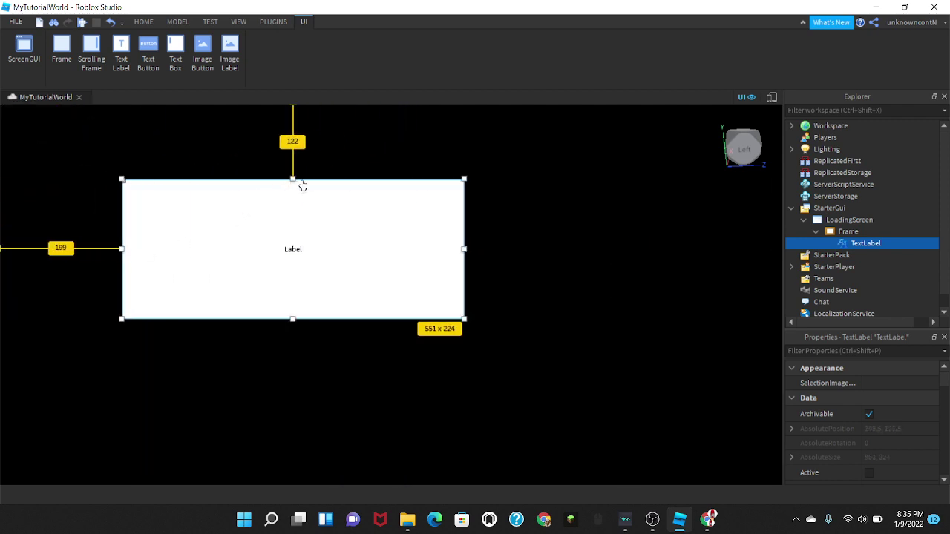
left_click_drag(292, 178, 399, 273)
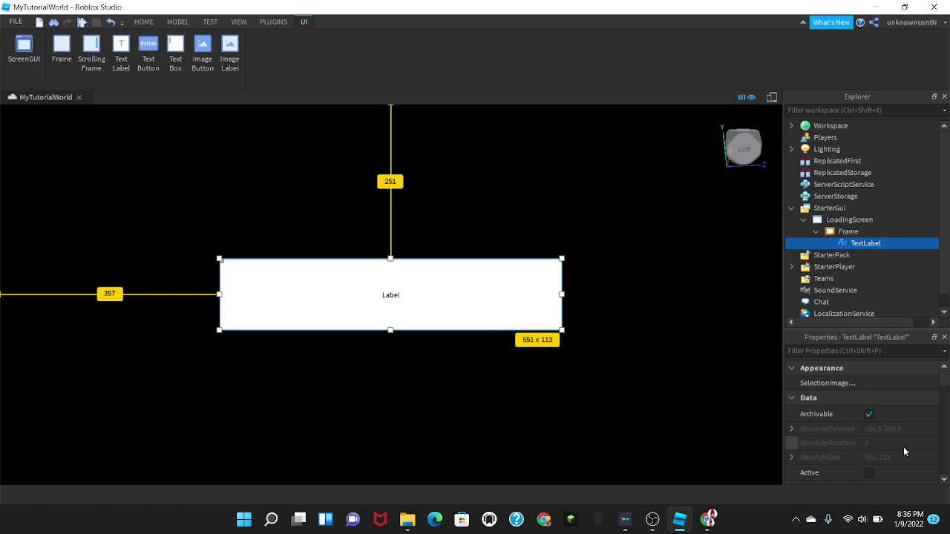
Step: Set the TextLabel's anchor point to 0.5, 0.5 and move the label back to the centre of the Frame
scroll(892, 445, "down", 3)
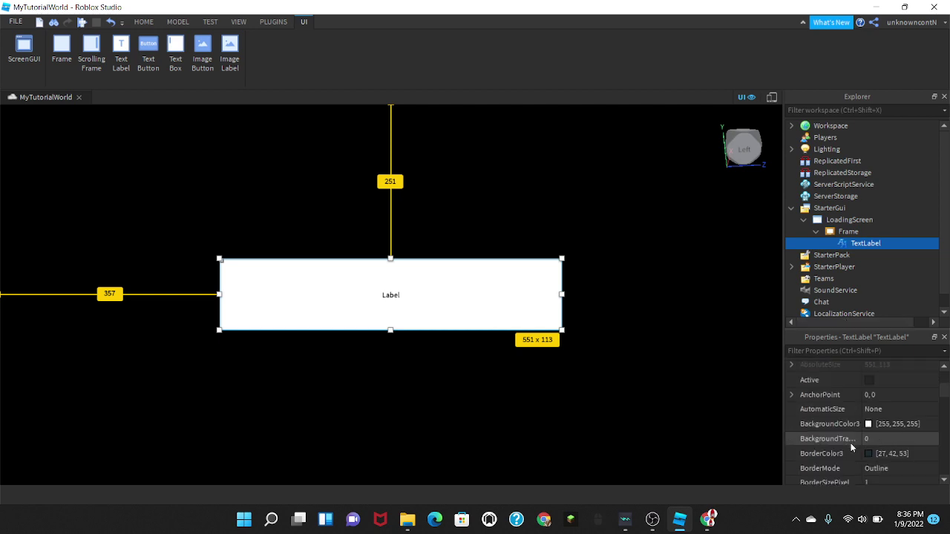
left_click(889, 397)
type("0.5, 0.5")
key("Return")
left_click_drag(243, 255, 428, 282)
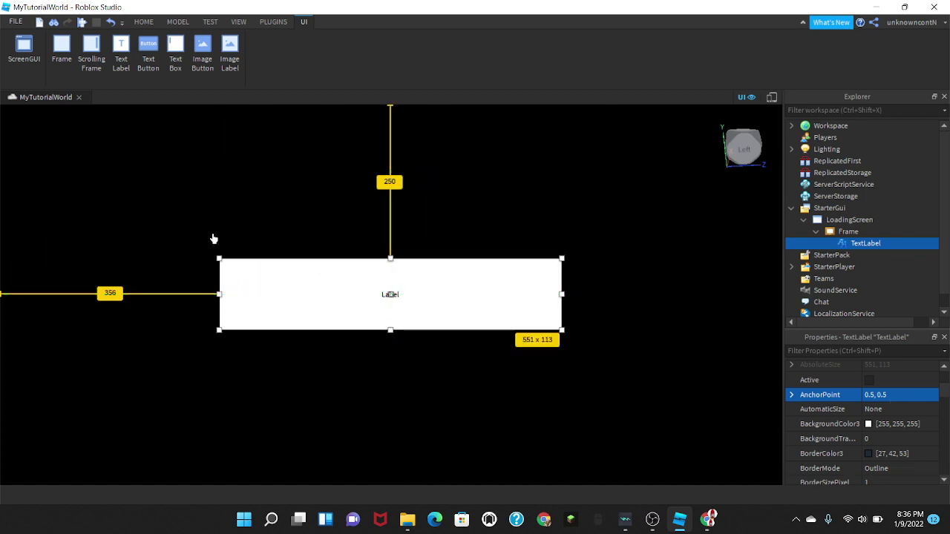
Step: Set the TextLabel's background transparency to 1
scroll(903, 444, "down", 2)
scroll(904, 439, "down", 1)
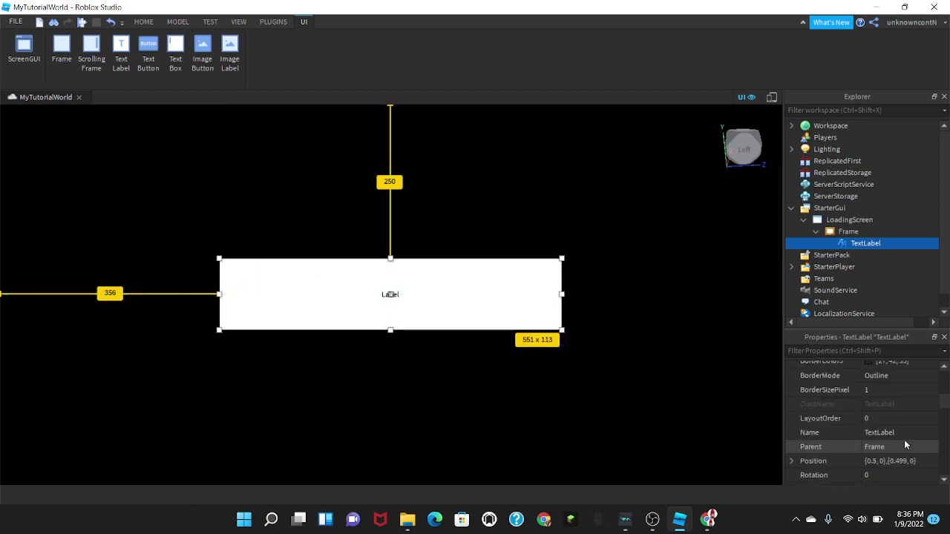
scroll(900, 435, "up", 3)
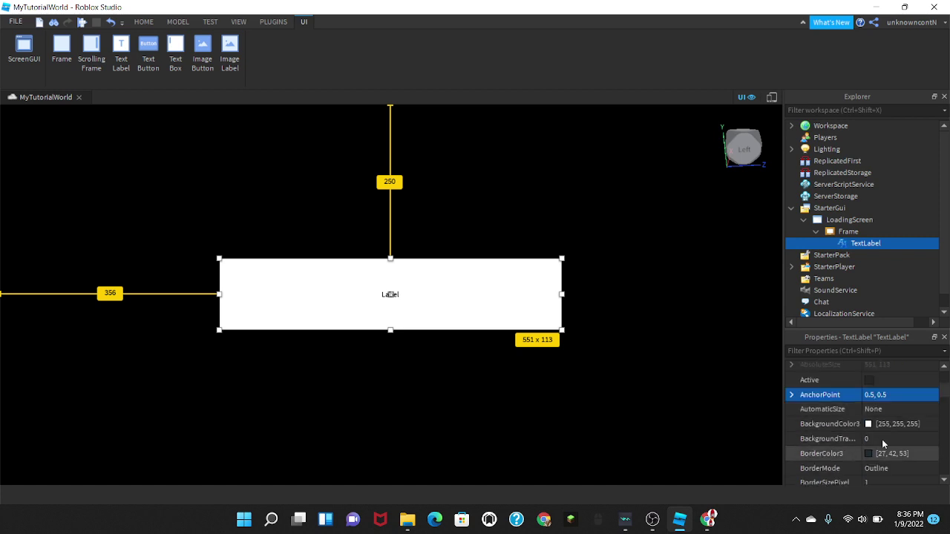
left_click(882, 438)
type("1")
key("Return")
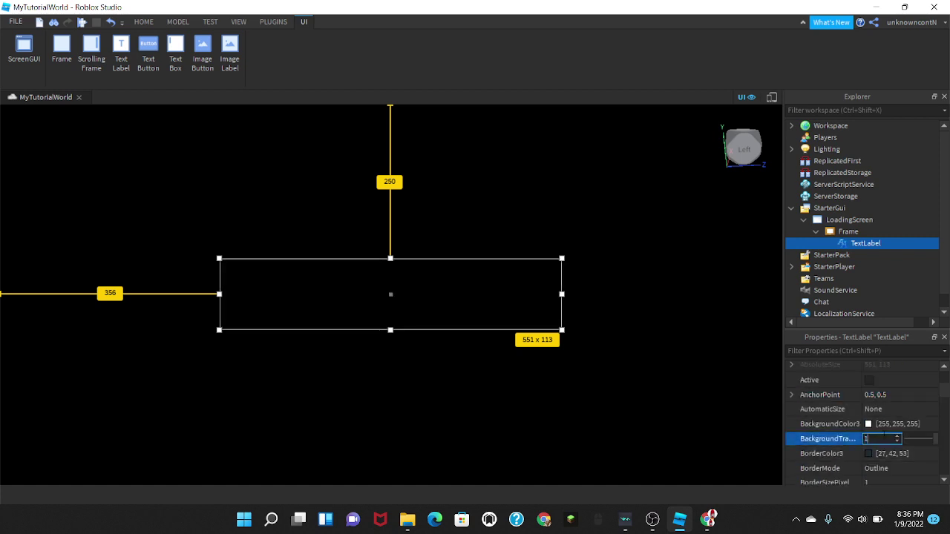
Step: Set the TextLabel's text color to white (255, 255, 255)
scroll(809, 425, "down", 7)
scroll(816, 423, "down", 5)
left_click(868, 445)
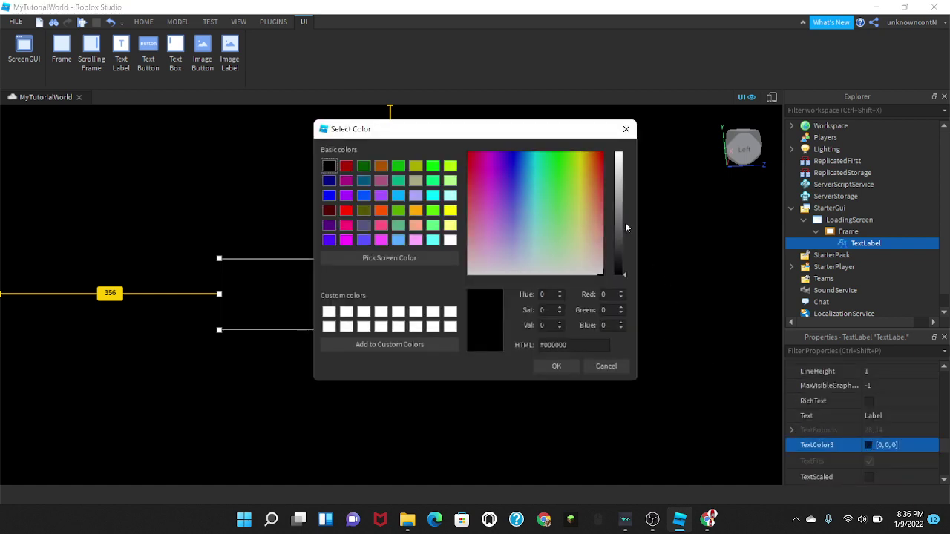
left_click_drag(622, 213, 621, 160)
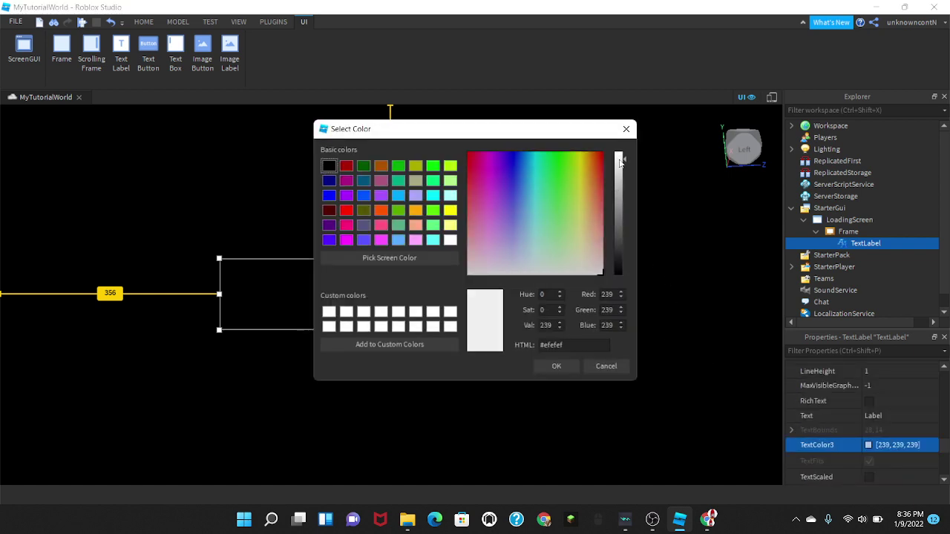
left_click(556, 366)
scroll(908, 436, "up", 2)
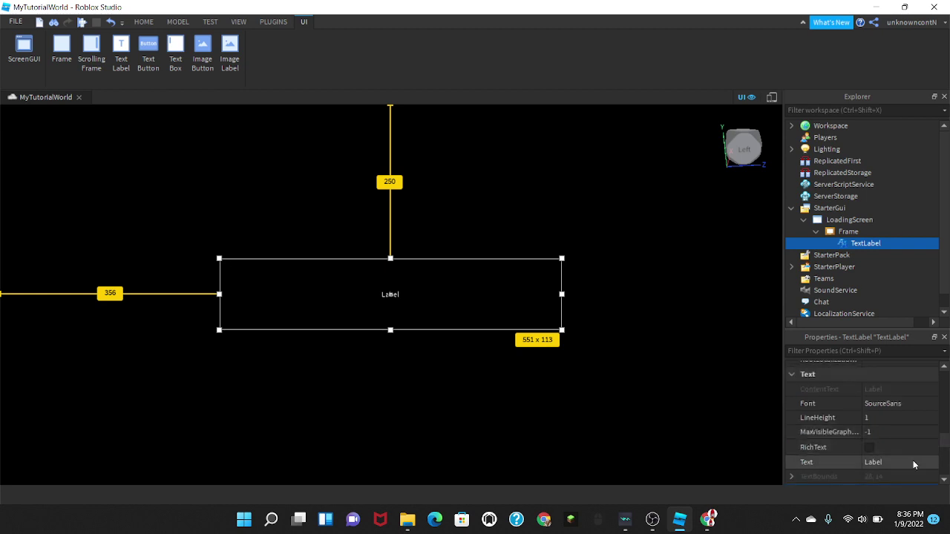
Step: Set the TextLabel's text size to 100
scroll(914, 461, "down", 2)
scroll(879, 451, "down", 2)
left_click(879, 445)
type("100")
key("Return")
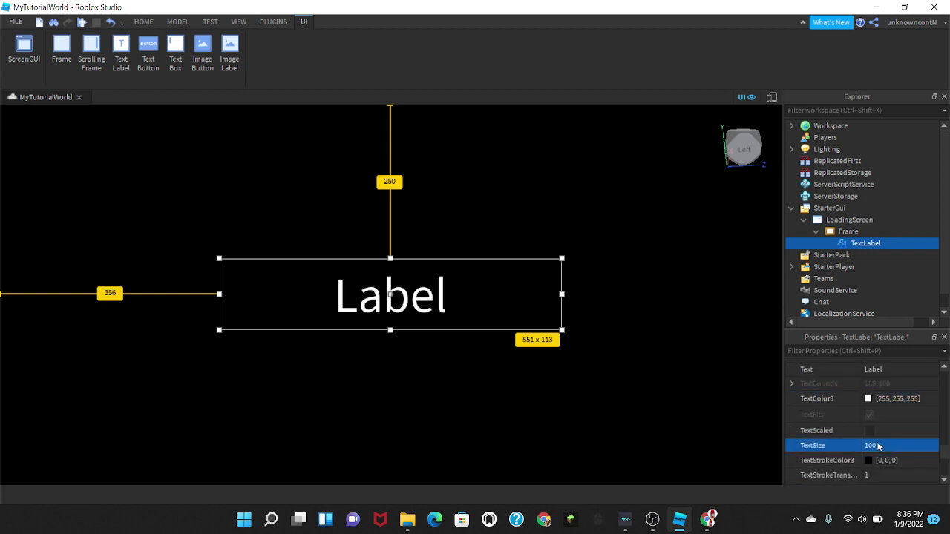
Step: Change the TextLabel's font to ArialBold
scroll(879, 445, "up", 6)
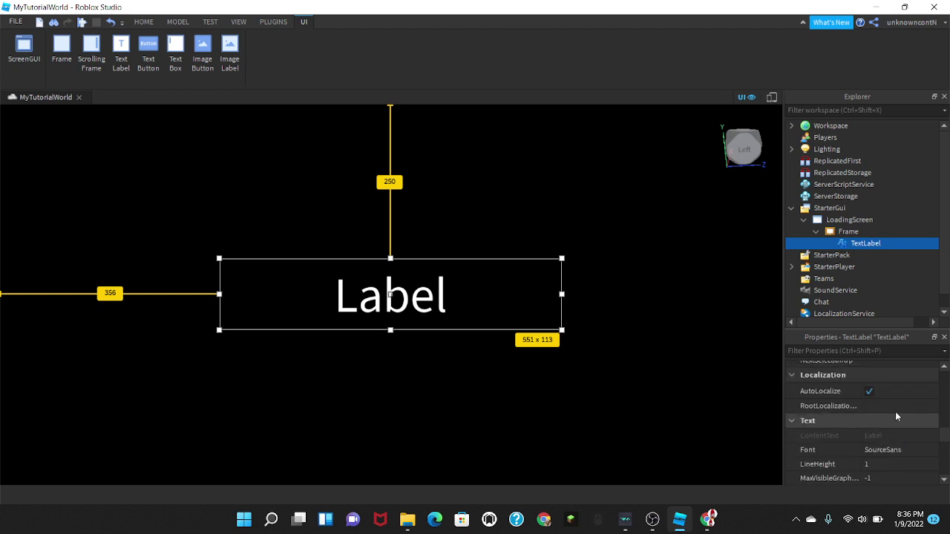
left_click(932, 450)
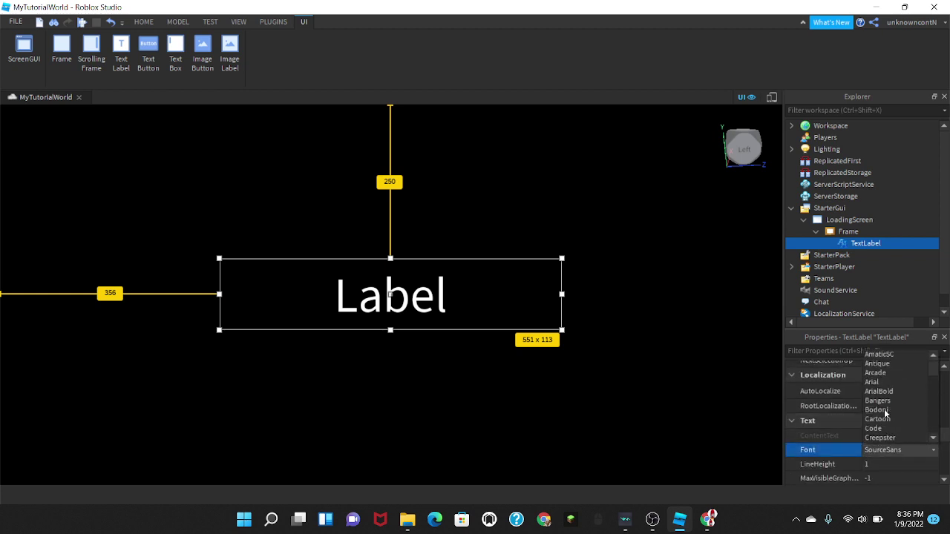
left_click(892, 392)
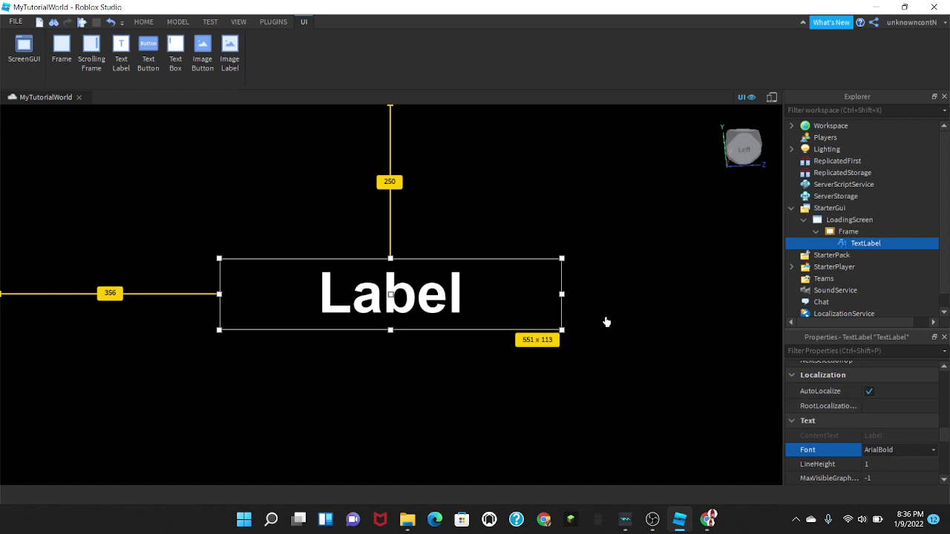
scroll(890, 455, "down", 3)
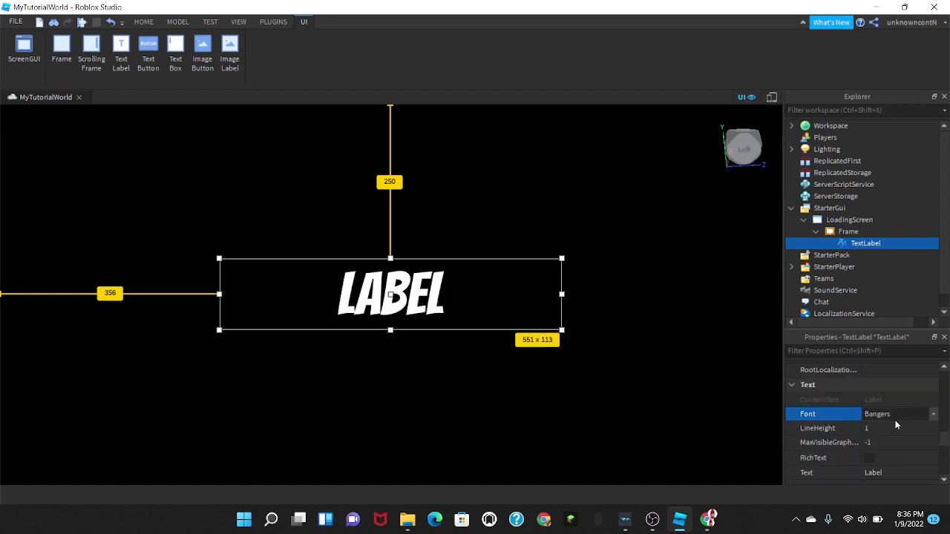
scroll(897, 418, "up", 2)
scroll(815, 429, "down", 2)
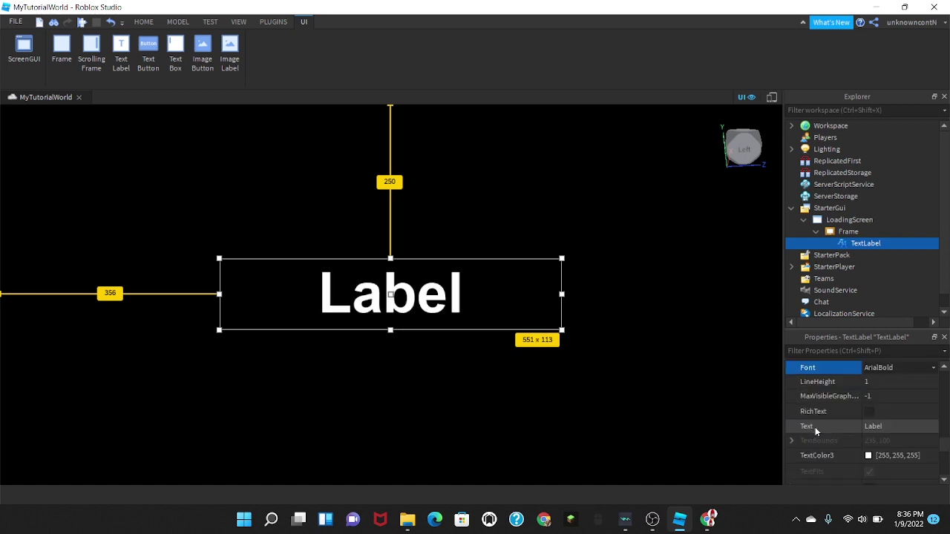
scroll(815, 431, "down", 2)
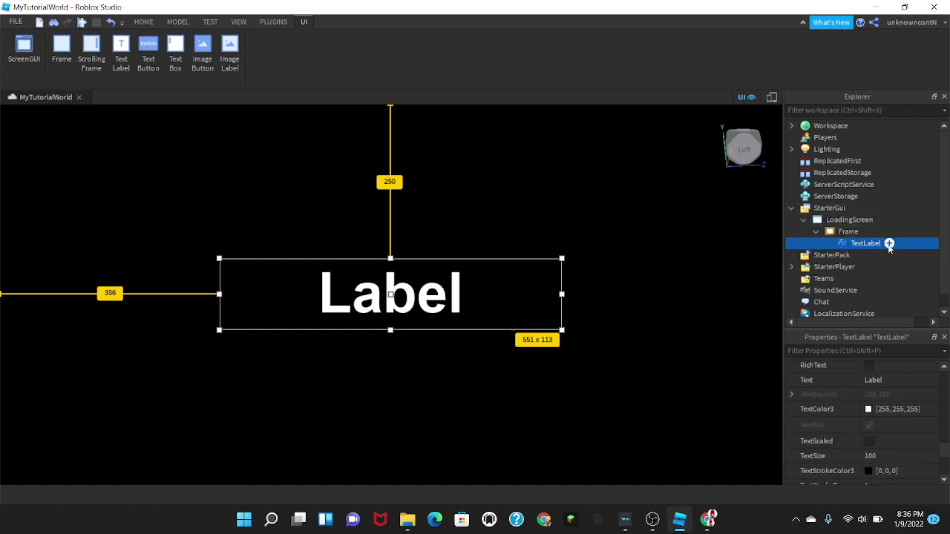
Step: Insert a LocalScript into the TextLabel and replace its default code with a "while true do" loop
left_click(888, 244)
left_click(850, 267)
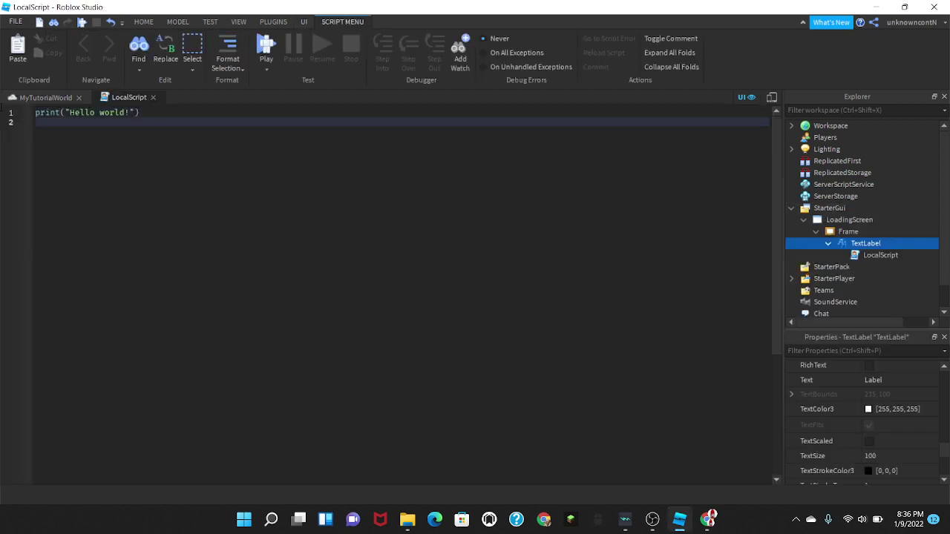
type("whil")
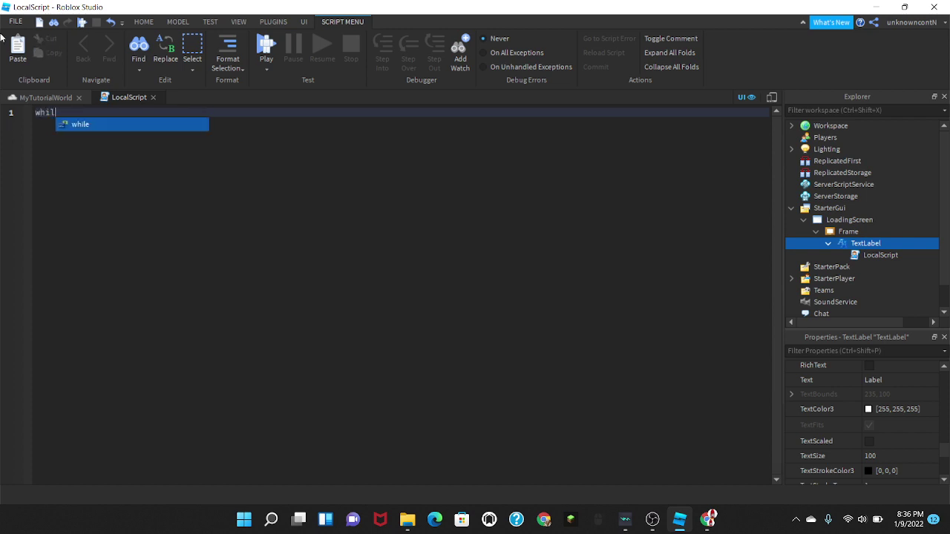
type("e terue")
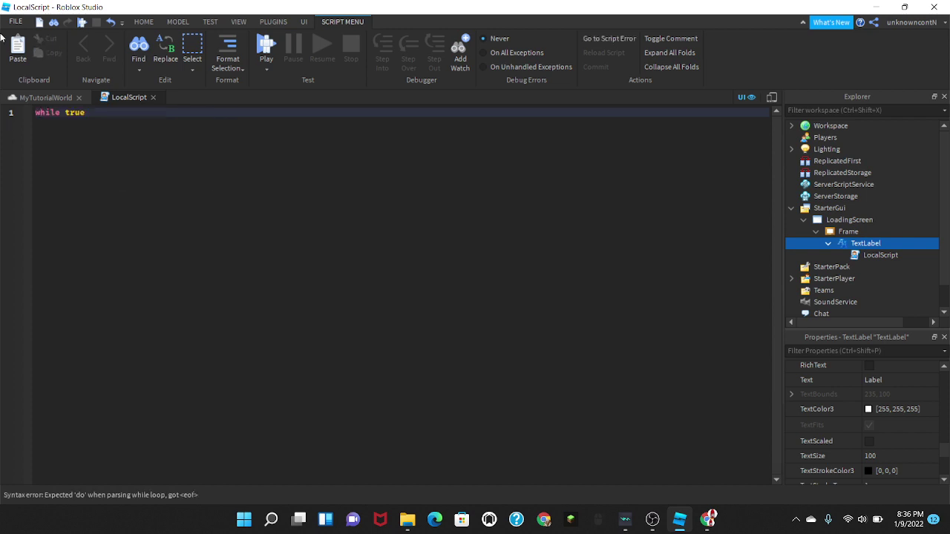
type(" do")
key("Return")
Step: Inside the loop, write script.Parent.Text = "Loading." followed by wait(0.1) on its own line
type("script.Parent.Text = \"Load")
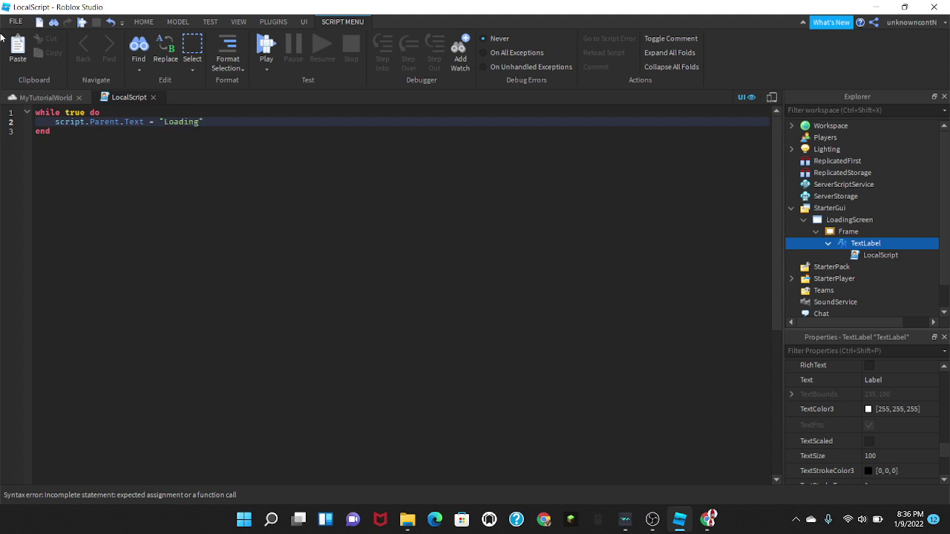
type("ing.\"")
key("Return")
type("wait(")
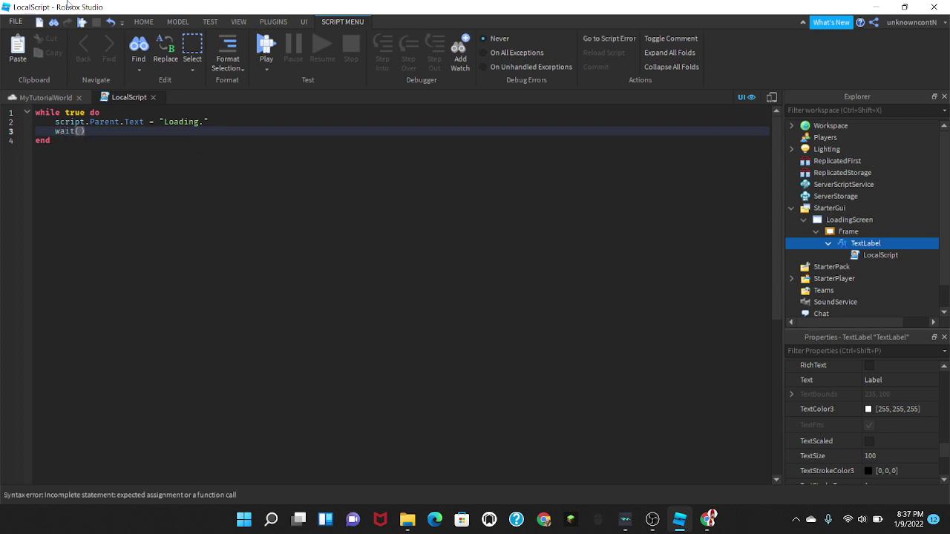
type("0.1")
key("Right")
key("Return")
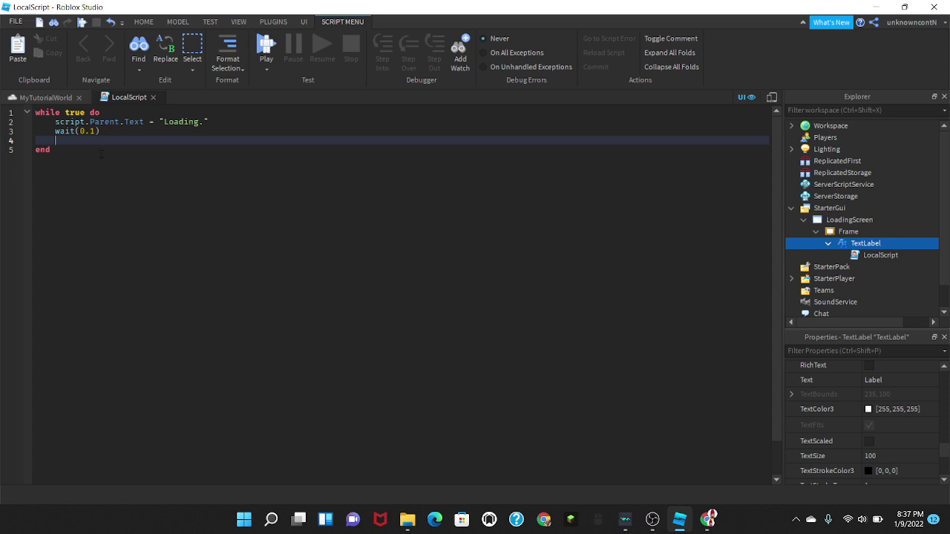
Step: Copy the text assignment and wait lines and paste them twice below within the loop
left_click_drag(100, 131, 57, 121)
key("ctrl+c")
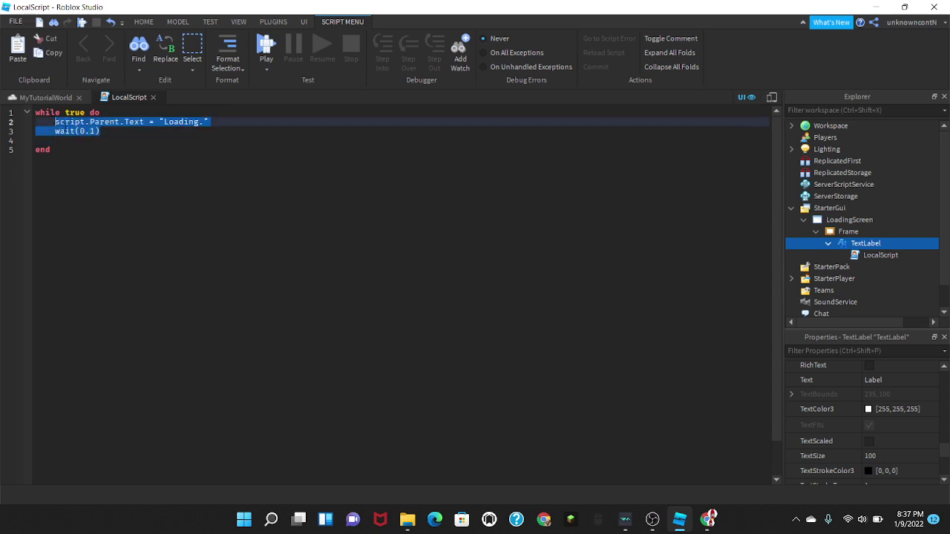
left_click(101, 148)
key("Up")
key("ctrl+v")
key("ctrl+v")
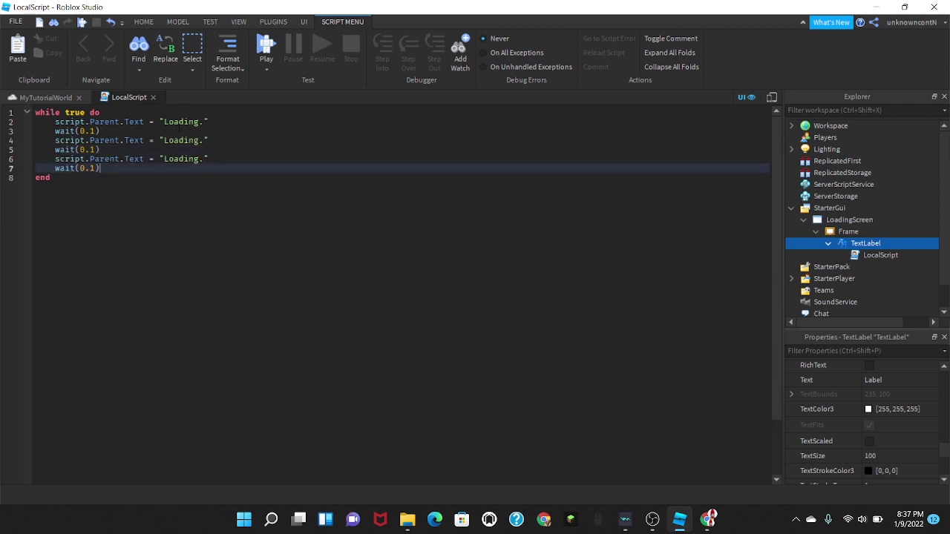
Step: Change the second text to "Loading.." and the third to "Loading...", and close the script
left_click(210, 140)
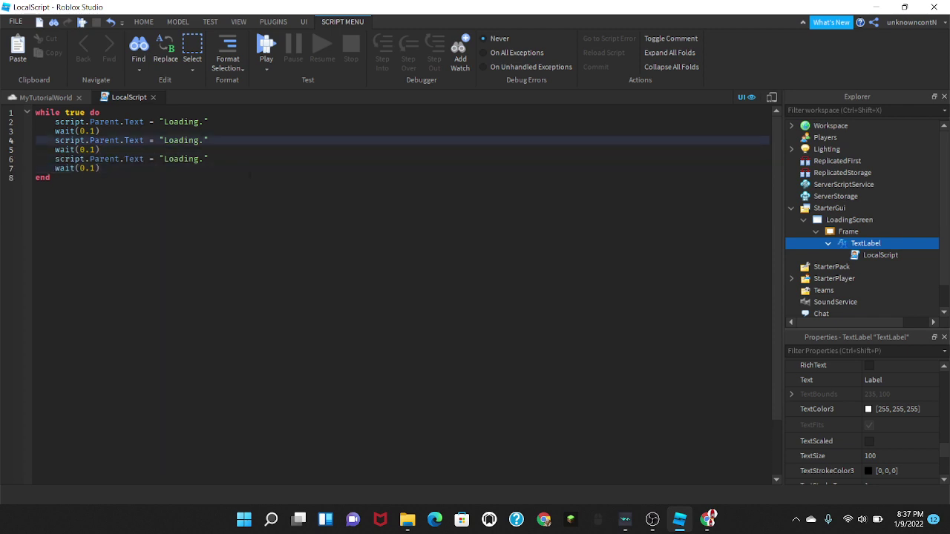
type(".")
key("Down")
key("Down")
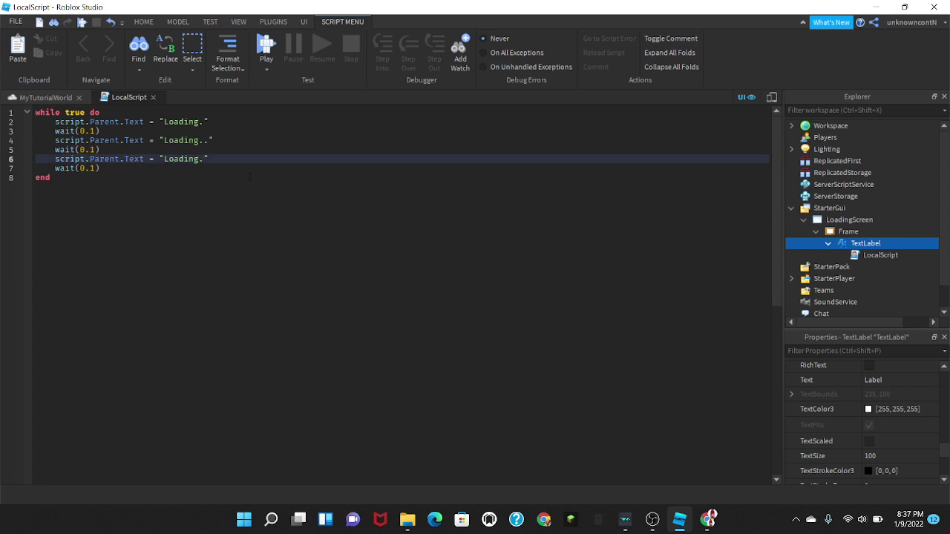
type("..")
left_click(153, 97)
Step: Playtest the place to check the loading screen, and stop the test
left_click(201, 185)
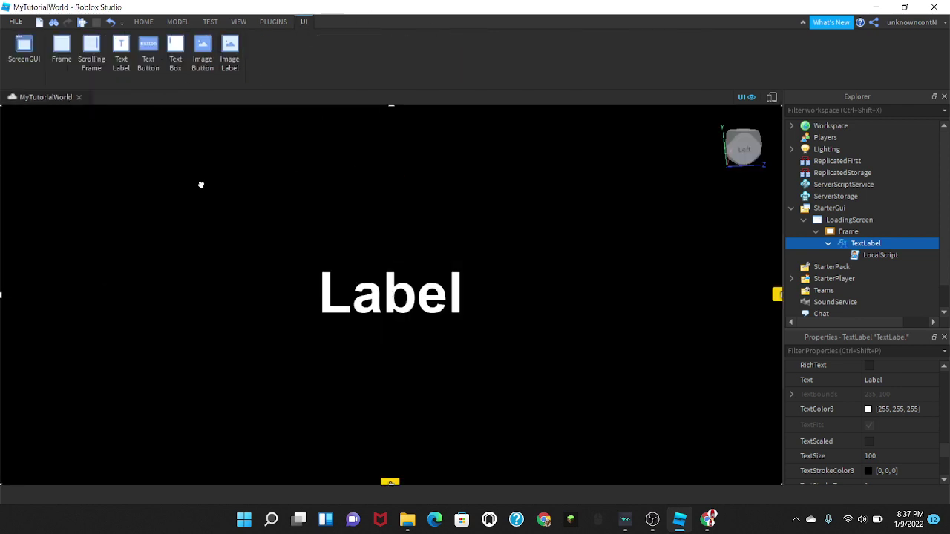
left_click(144, 22)
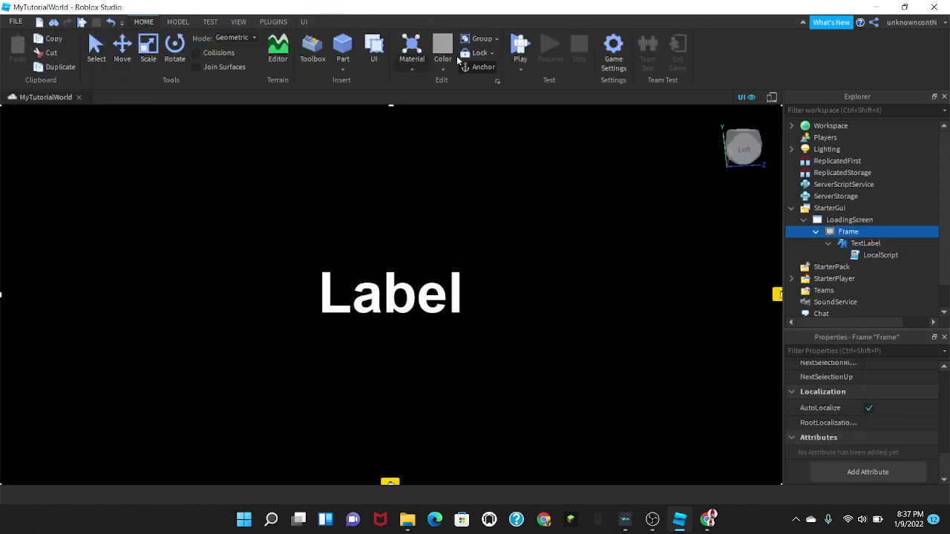
left_click(516, 46)
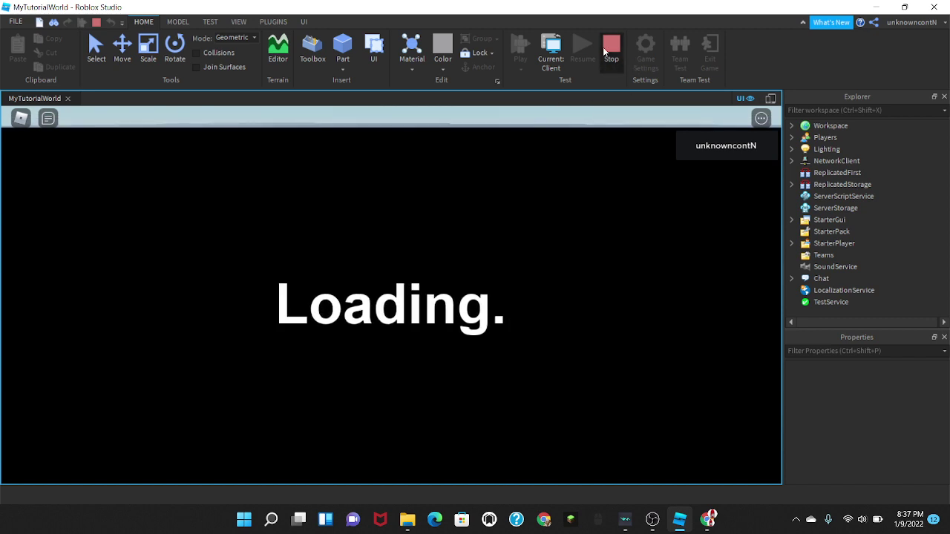
key("shift+F5")
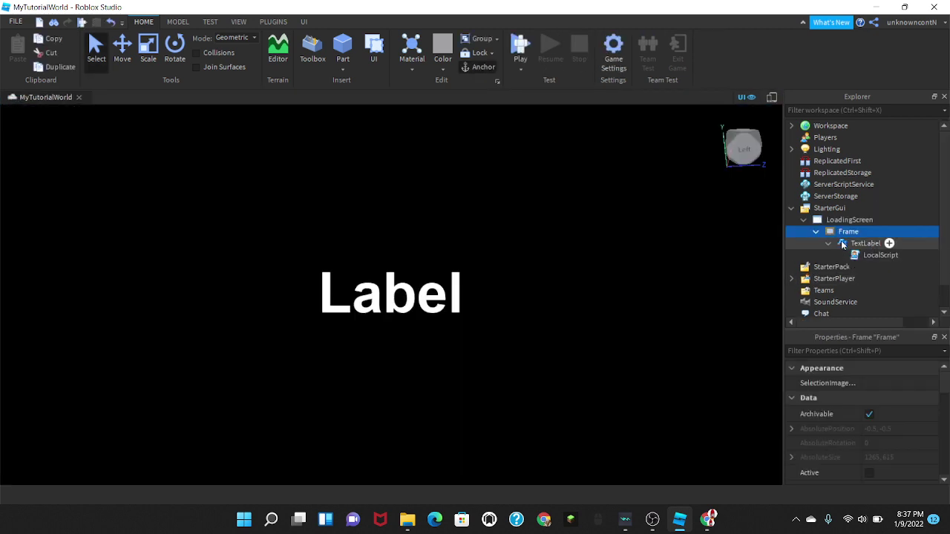
Step: Set the Frame's BorderSizePixel to 100
scroll(879, 436, "up", 2)
scroll(879, 435, "down", 3)
scroll(879, 435, "up", 1)
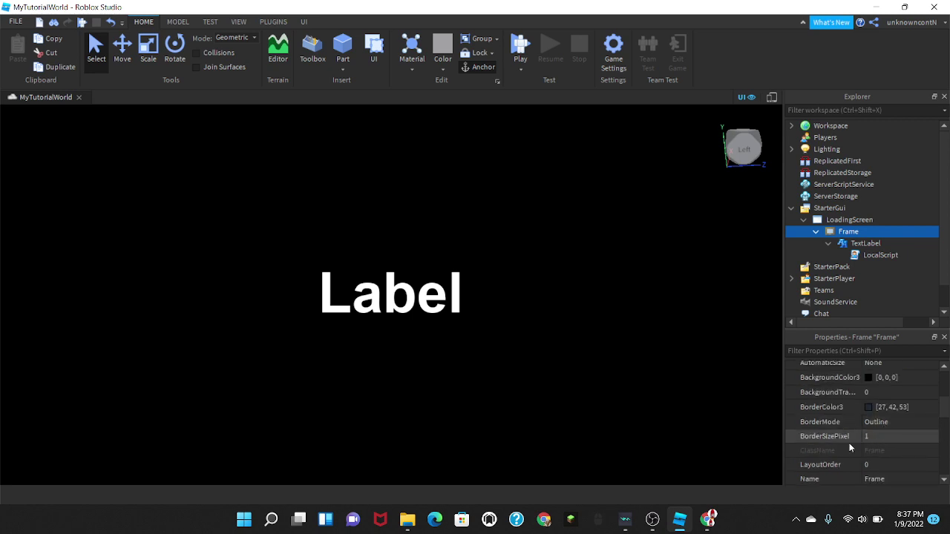
left_click(881, 435)
type("100")
key("Return")
Step: Set the Frame's border color to black (0, 0, 0)
left_click(883, 407)
left_click(868, 407)
left_click_drag(624, 254, 620, 326)
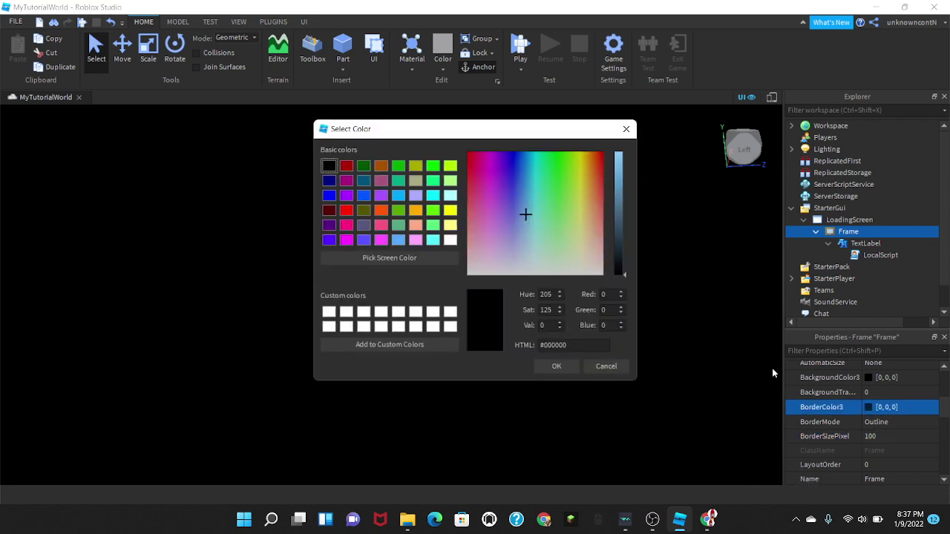
left_click(549, 364)
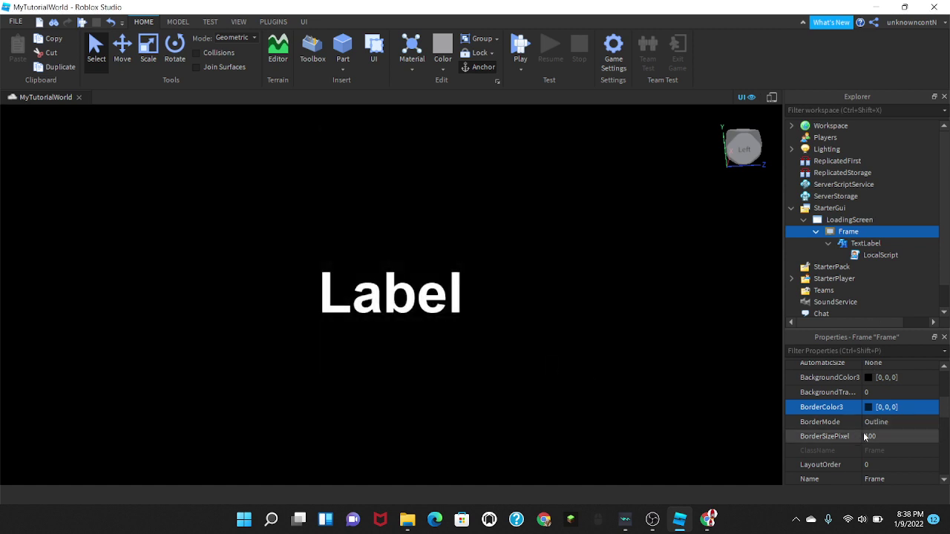
left_click(853, 422)
Step: Open the TextLabel's LocalScript and change all three wait times to 0.5
left_click(862, 243)
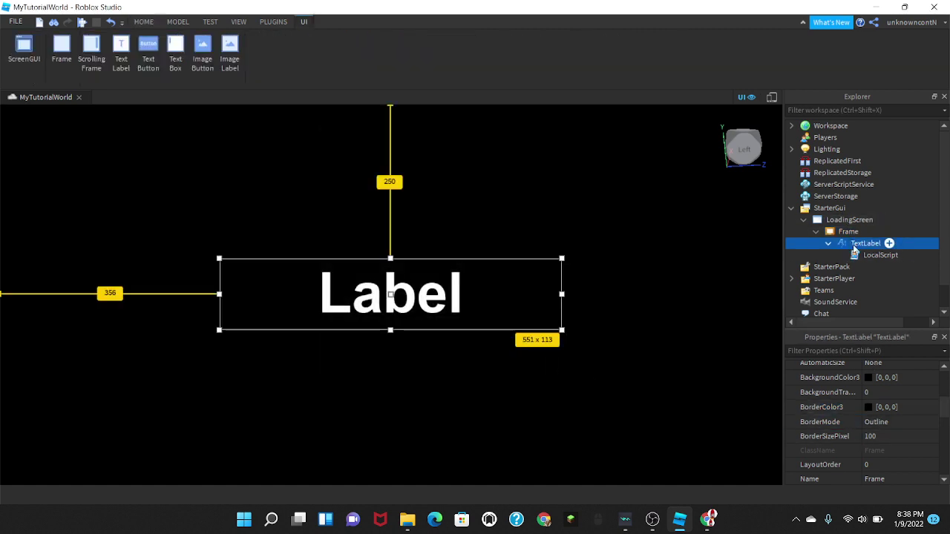
double_click(875, 255)
left_click(111, 132)
key("Left")
key("BackSpace")
type("5")
key("Down")
key("Down")
key("BackSpace")
type("5")
key("Down")
key("Down")
key("BackSpace")
type("5")
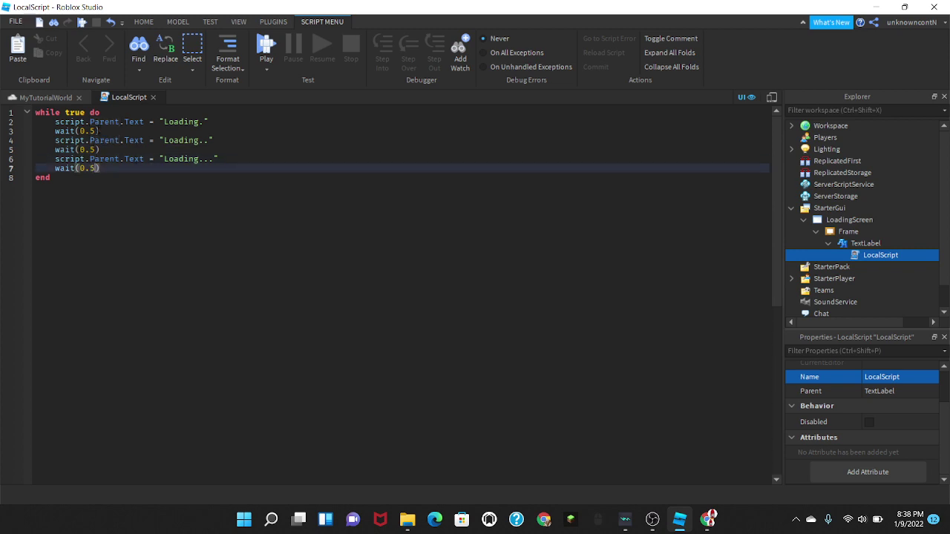
Step: Close the script, playtest the slower loading animation and enlarged border, and stop the test
left_click(153, 96)
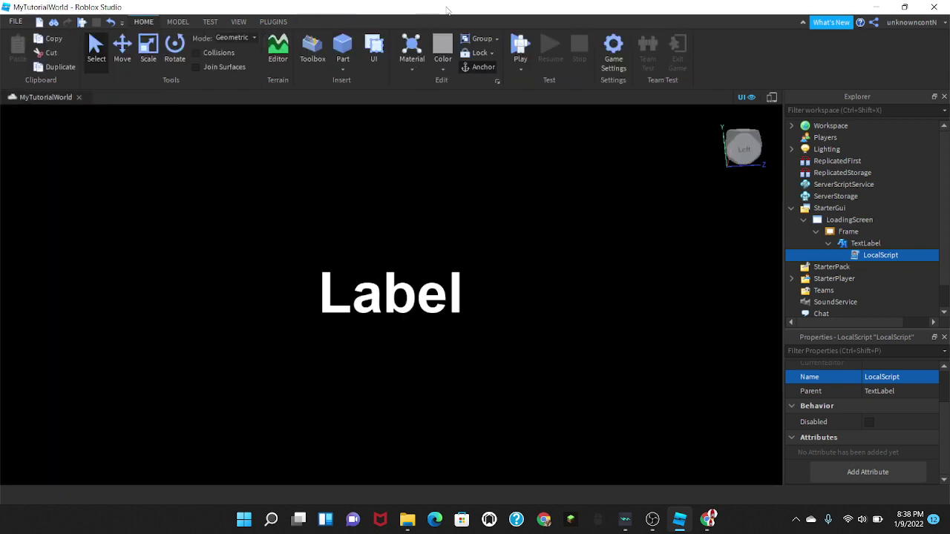
left_click(511, 40)
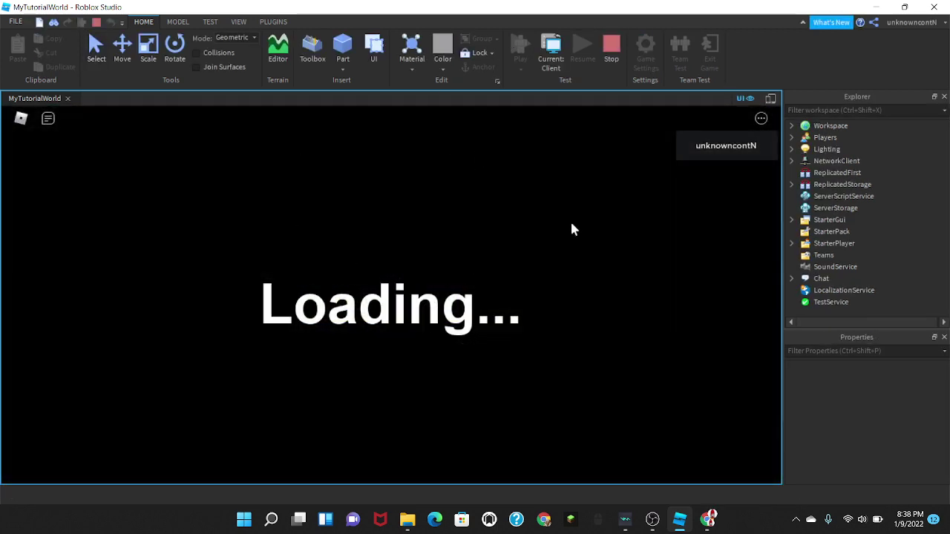
left_click(622, 59)
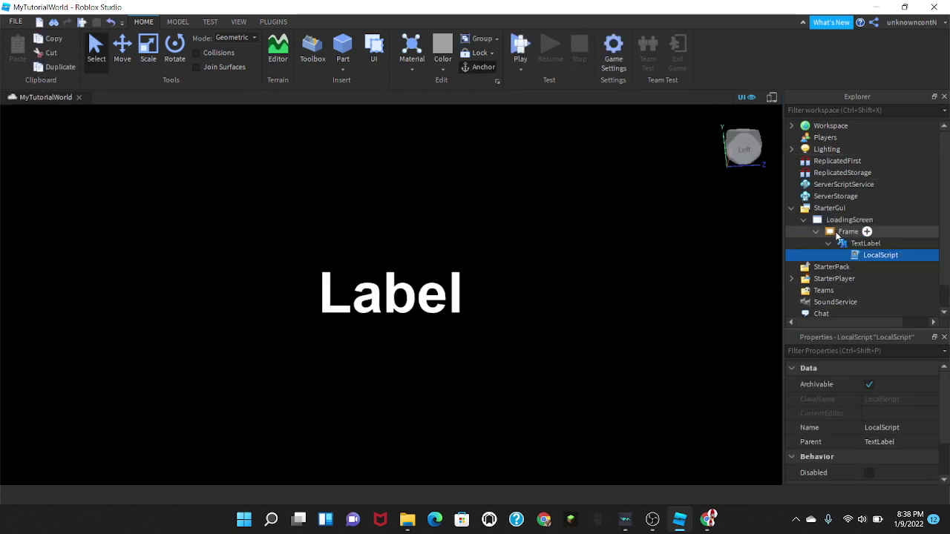
Step: Add a LocalScript to ReplicatedFirst and move the LoadingScreen GUI from StarterGui into that script
left_click(806, 221)
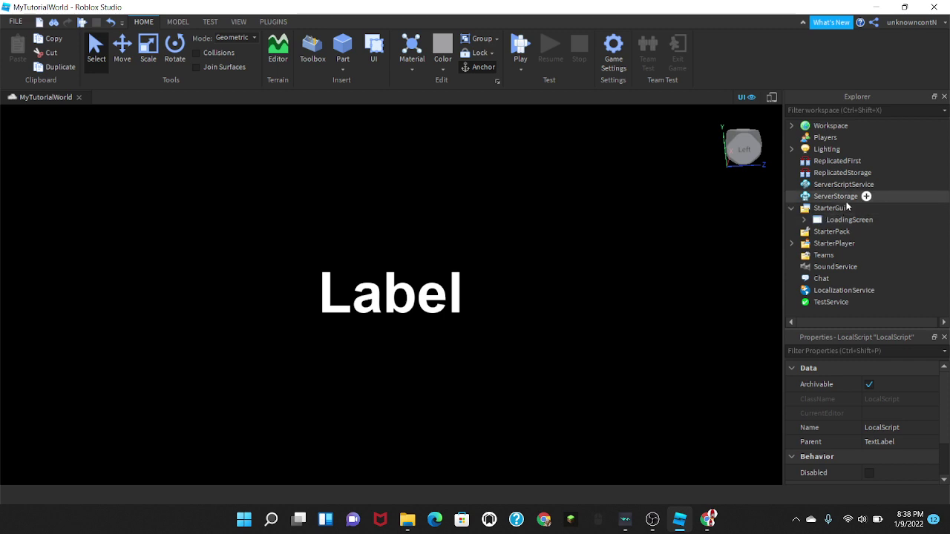
mouse_move(873, 184)
mouse_move(869, 163)
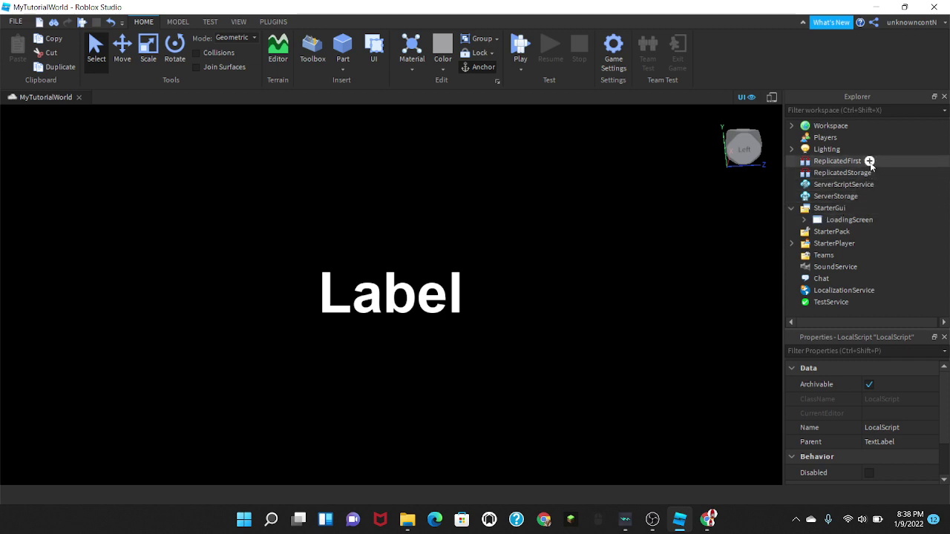
left_click(869, 161)
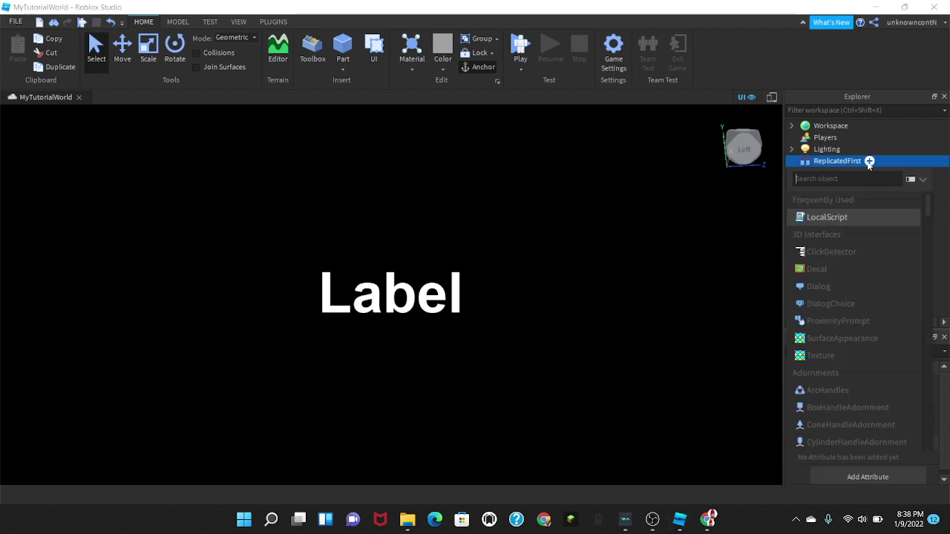
left_click(836, 216)
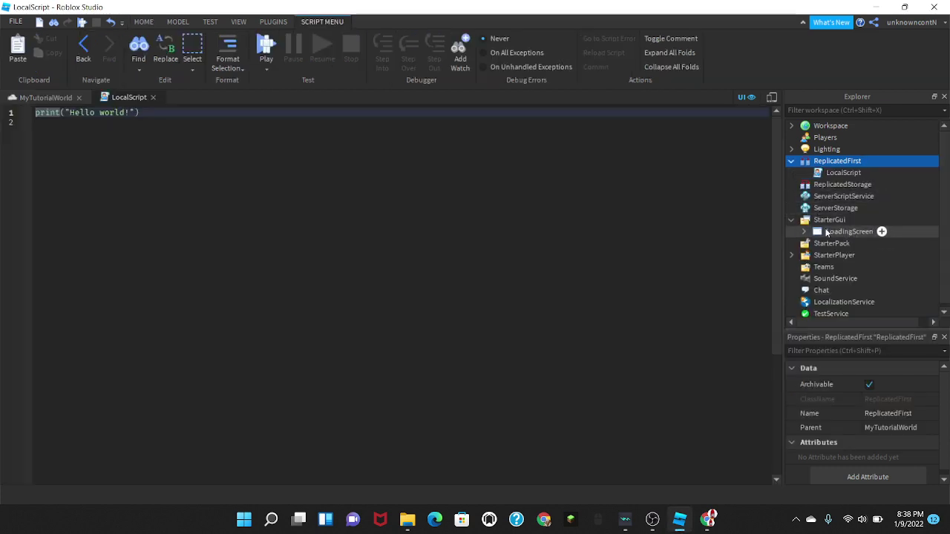
left_click_drag(826, 233, 831, 174)
left_click(834, 172)
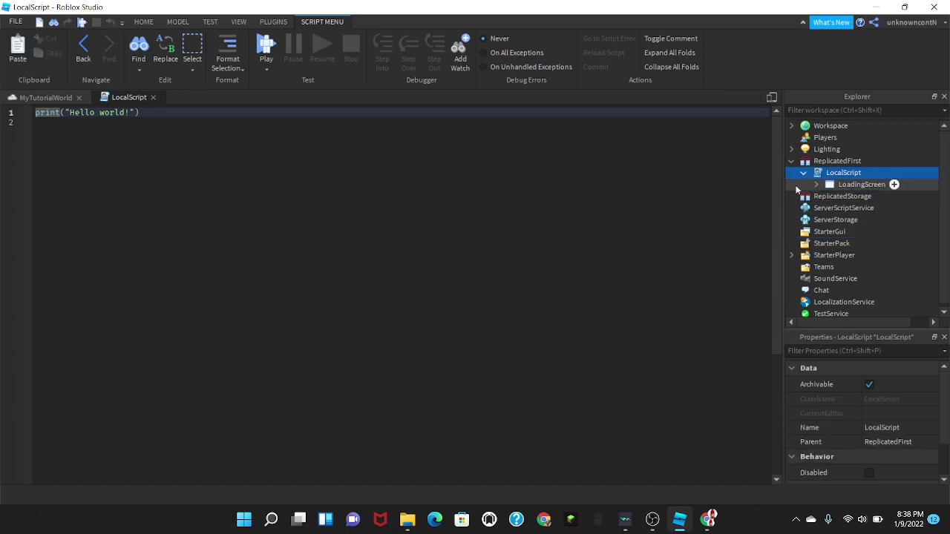
Step: Replace the script's default print line with game.ReplicatedFirst:RemoveDefaultLoadingScreen(), followed by a blank line
left_click(23, 114)
triple_click(24, 115)
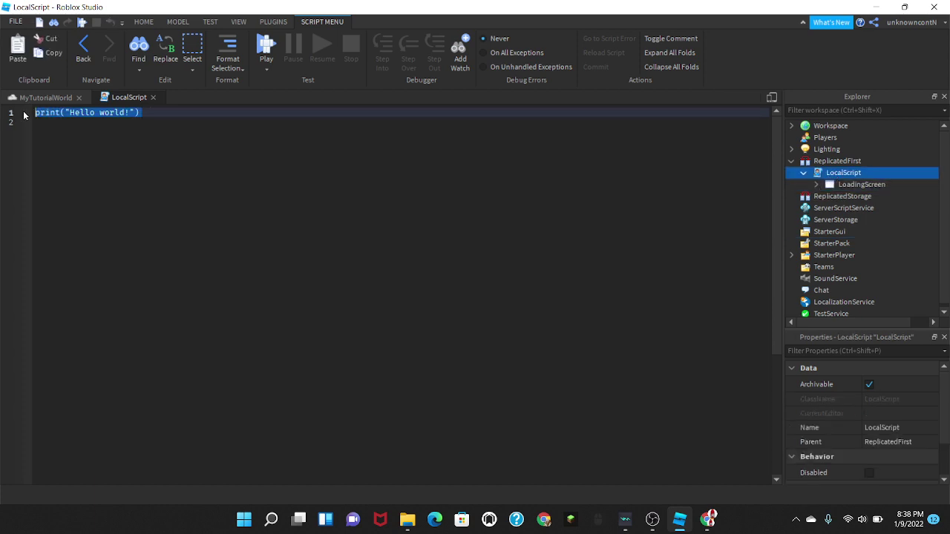
type("game.R")
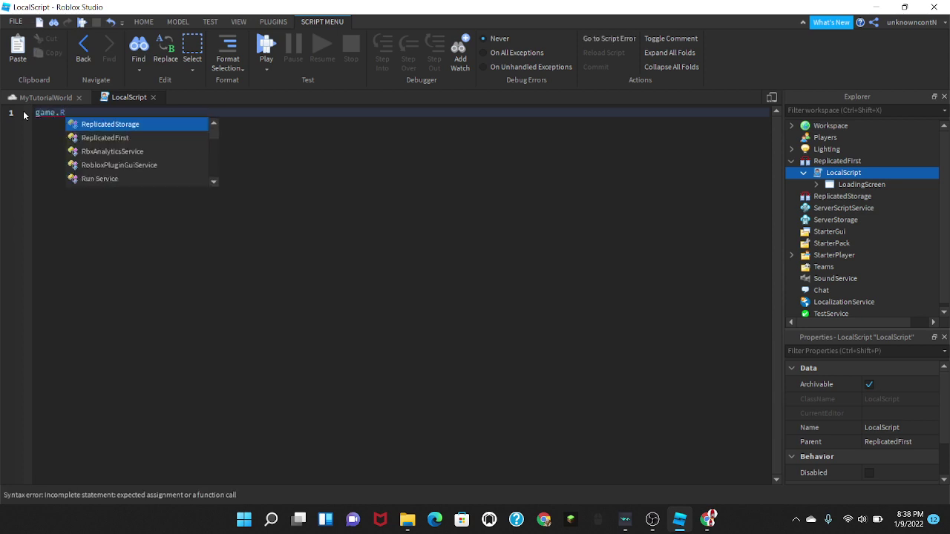
key("Tab")
type(":")
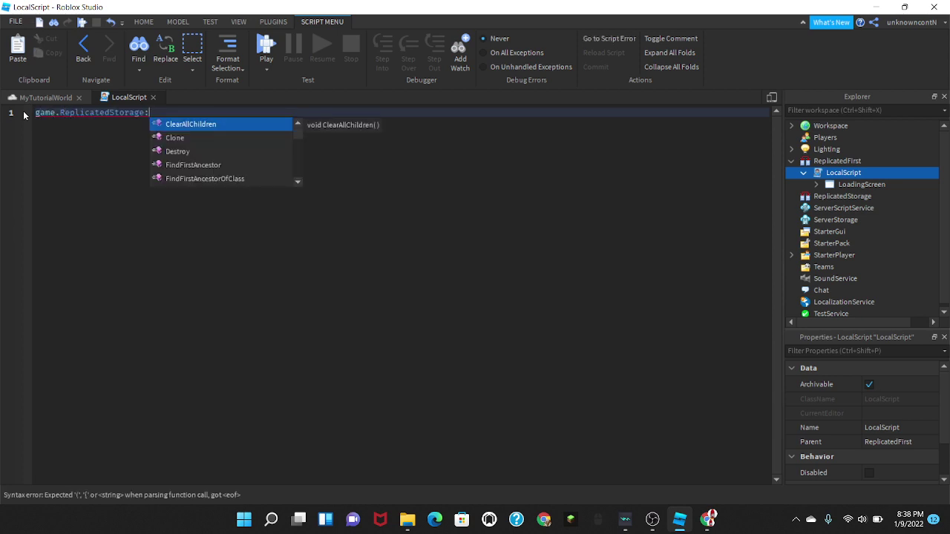
type("Remo")
key("BackSpace")
key("BackSpace")
key("BackSpace")
key("BackSpace")
key("BackSpace")
key("BackSpace")
key("BackSpace")
key("BackSpace")
key("BackSpace")
key("BackSpace")
key("BackSpace")
key("BackSpace")
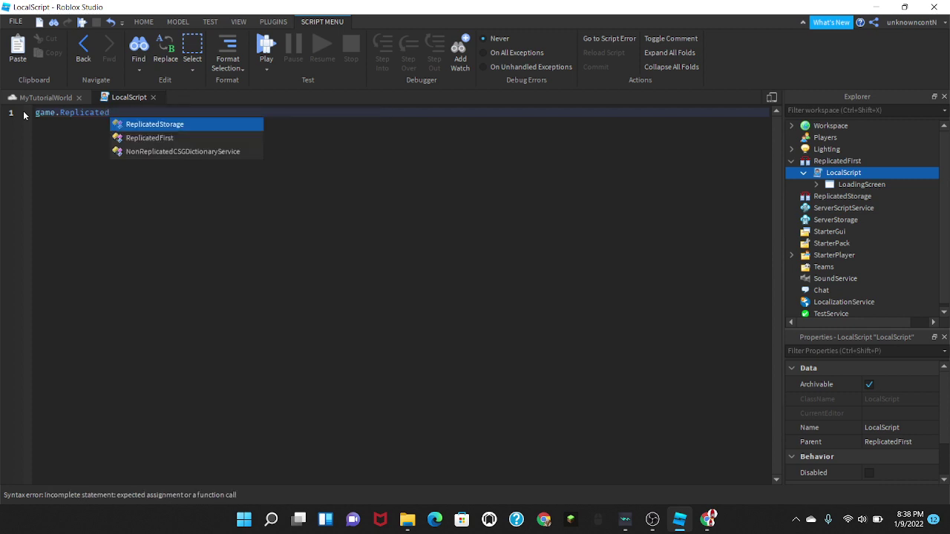
type("F")
key("Tab")
type(":")
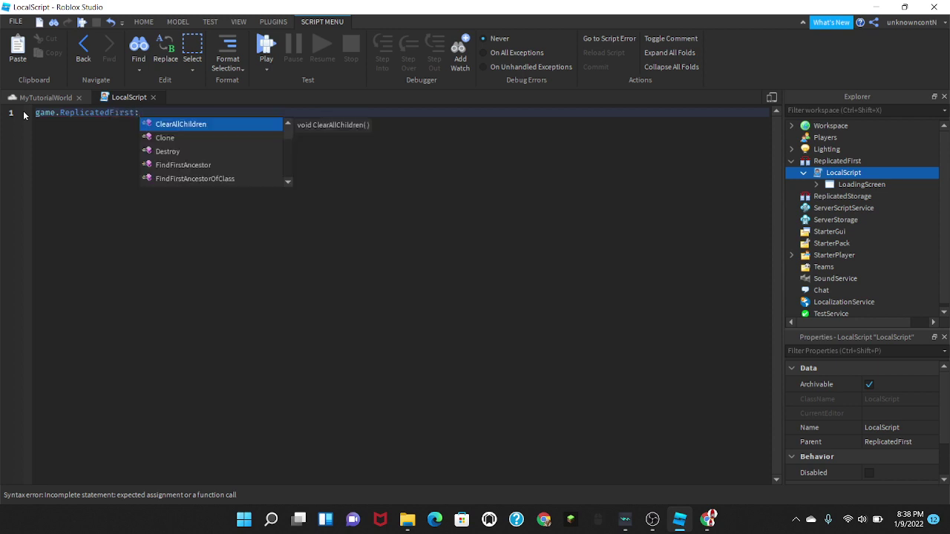
type("Re")
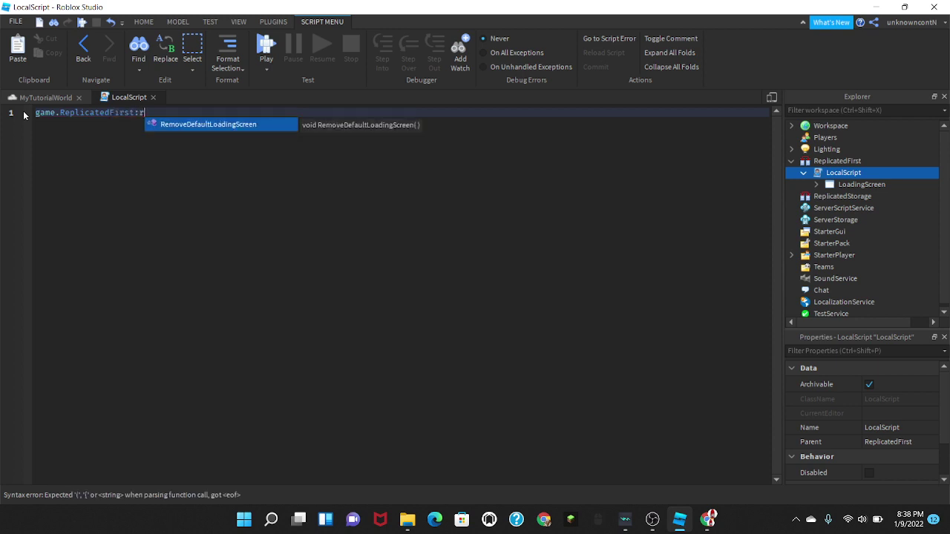
key("Tab")
type("()")
key("Return")
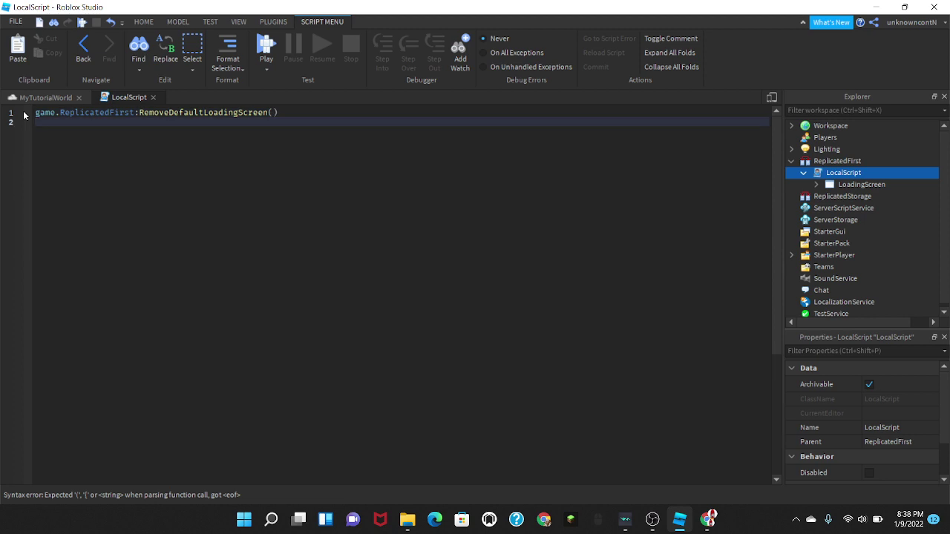
key("Return")
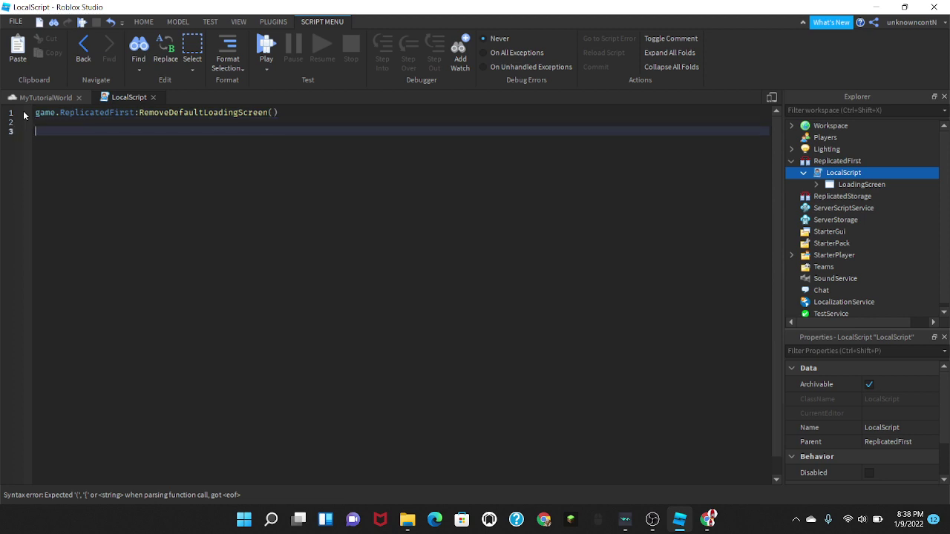
Step: Add the line local playergui = game.Players.LocalPlayer:WaitForChild("PlayerGui")
type("local pl")
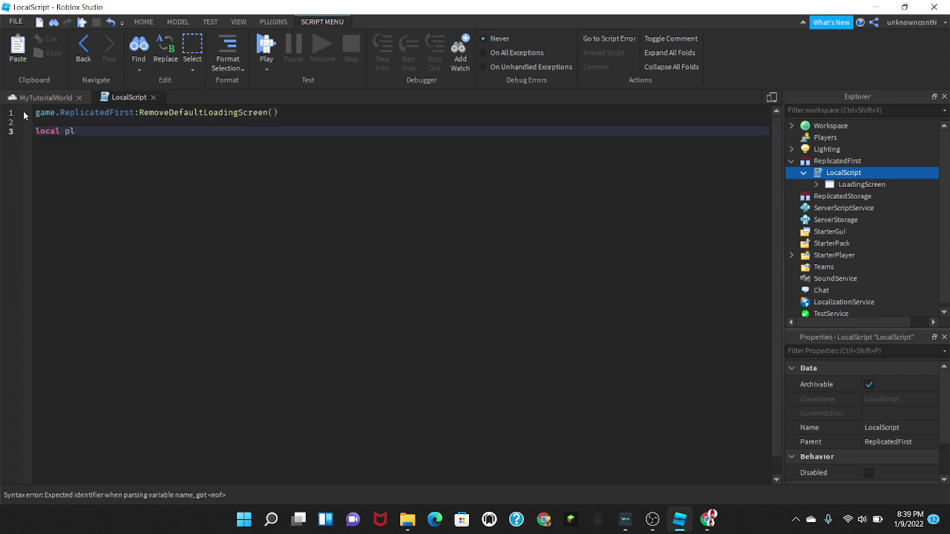
type("ayergui = Game")
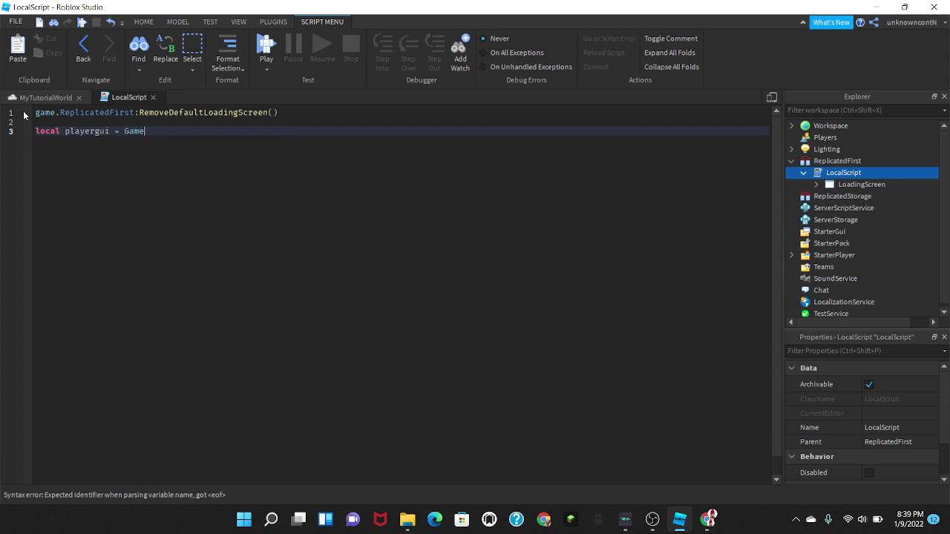
key("BackSpace")
key("BackSpace")
key("BackSpace")
type("game.")
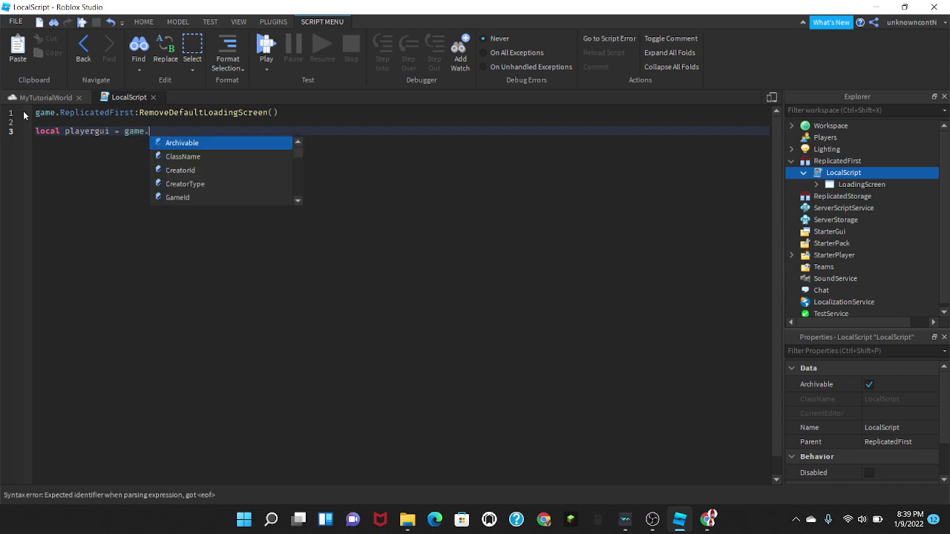
type("Players.LocalPlayer:")
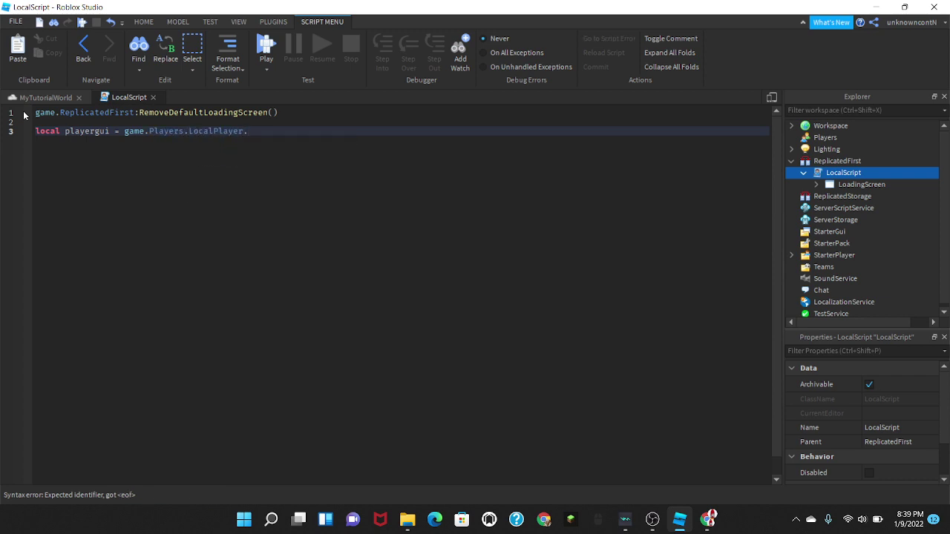
key("BackSpace")
type(":W")
key("BackSpace")
type("WaitFor")
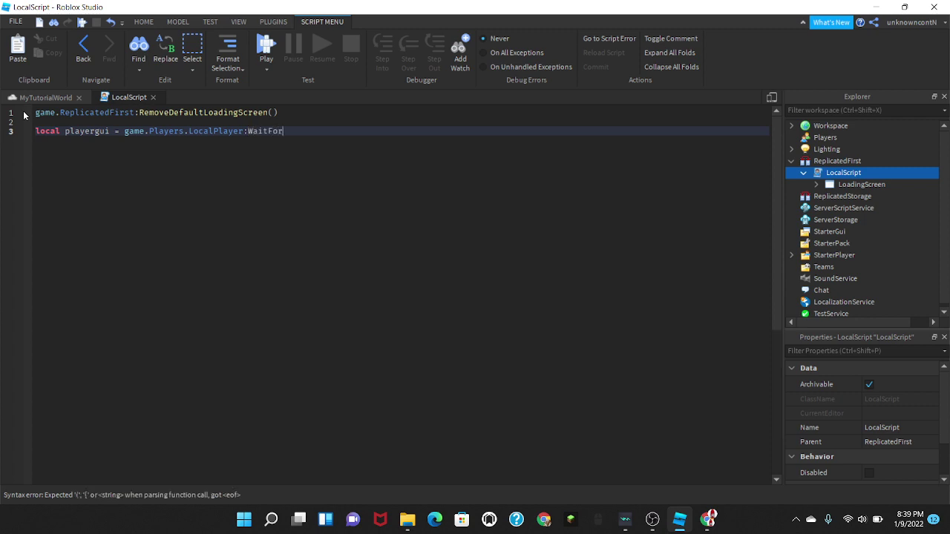
type("Child(\"Pla")
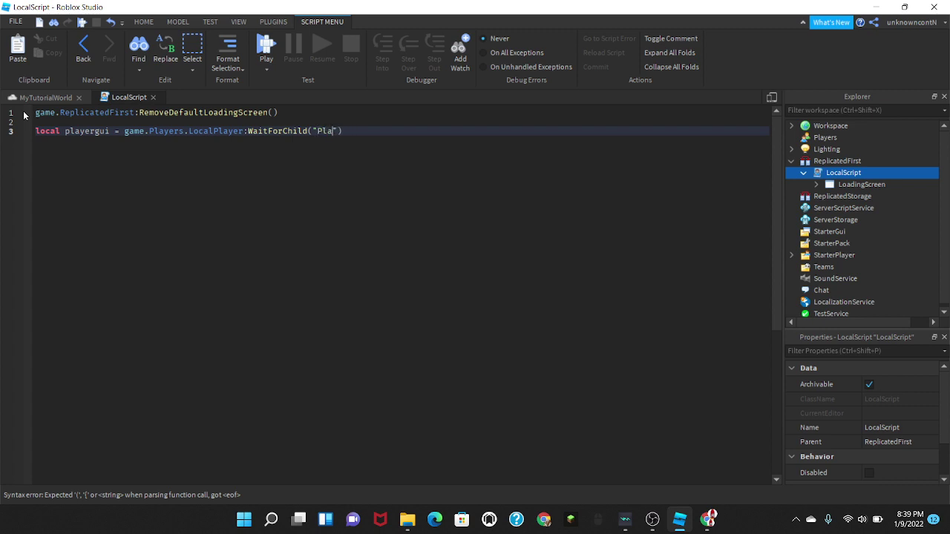
type("yerGu")
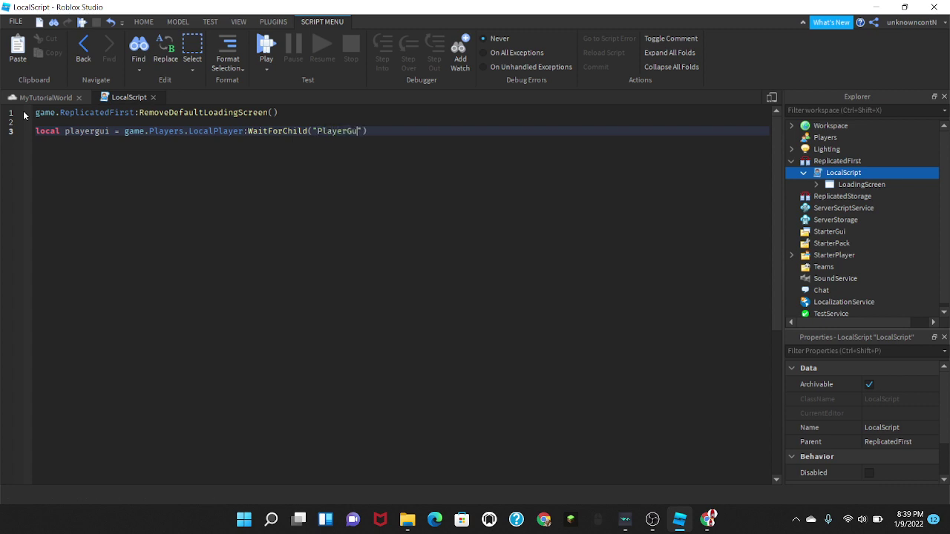
type("i")
key("Return")
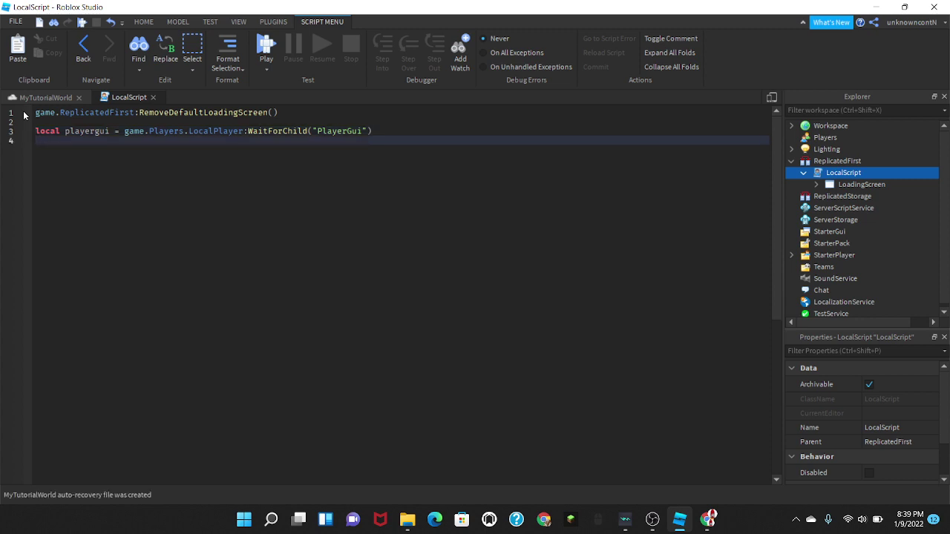
Step: Add the line local gui = script.LoadingScreen:Clone() below the playergui variable
type("local gui")
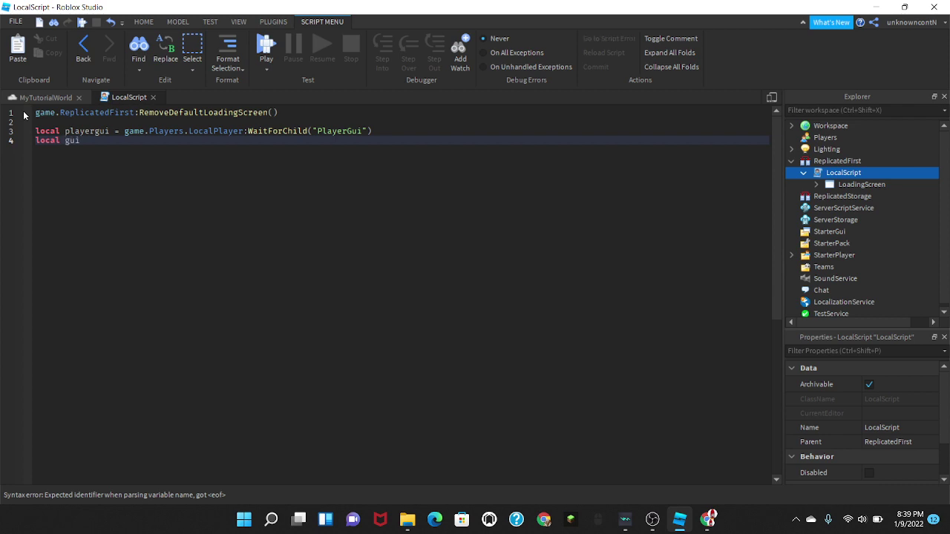
type(" = script.")
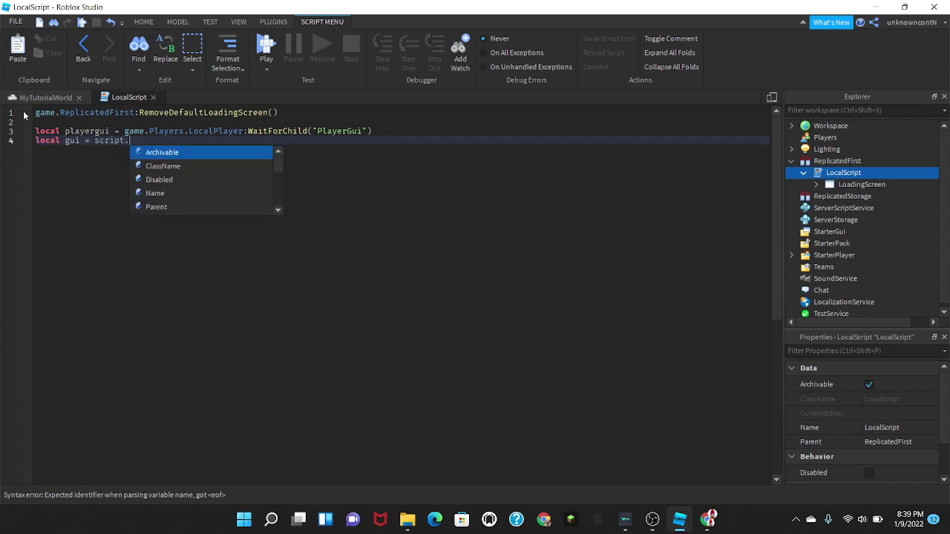
type("LoadingScreen")
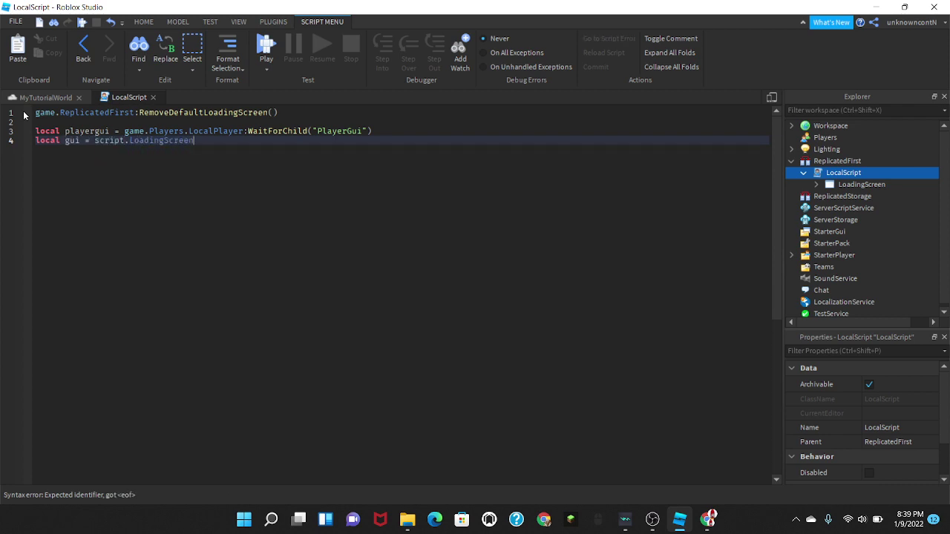
type(":C")
key("Tab")
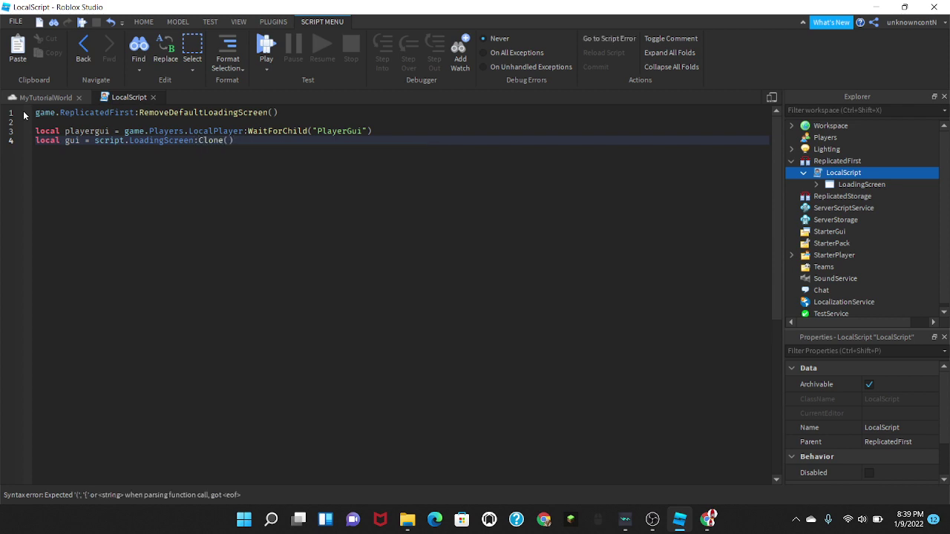
key("Return")
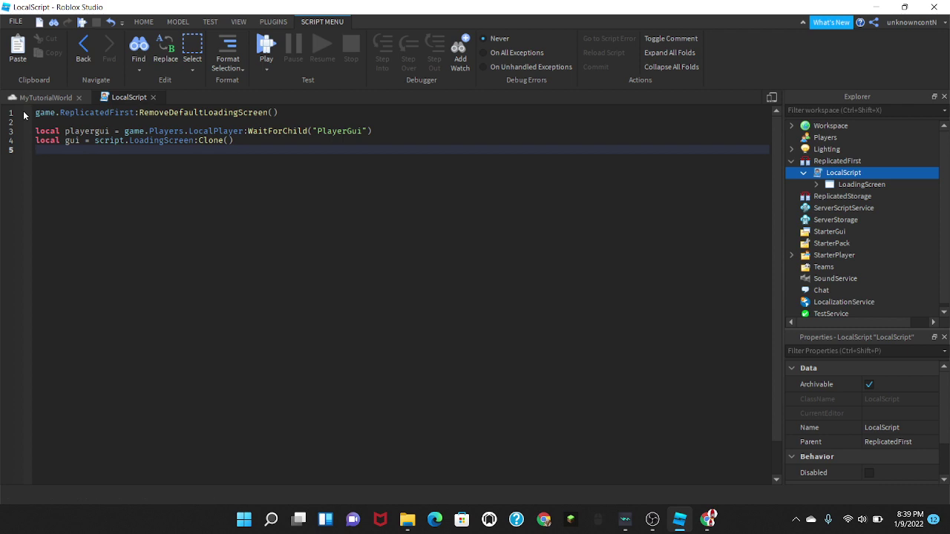
Step: Parent the cloned GUI to the player's GUI with the line gui.Parent = playergui
type("gui")
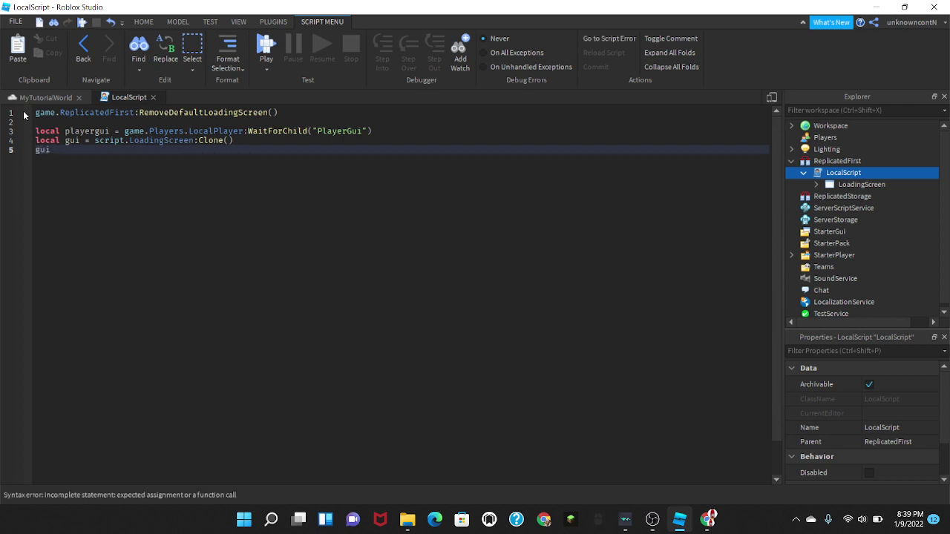
type(".Parent = ")
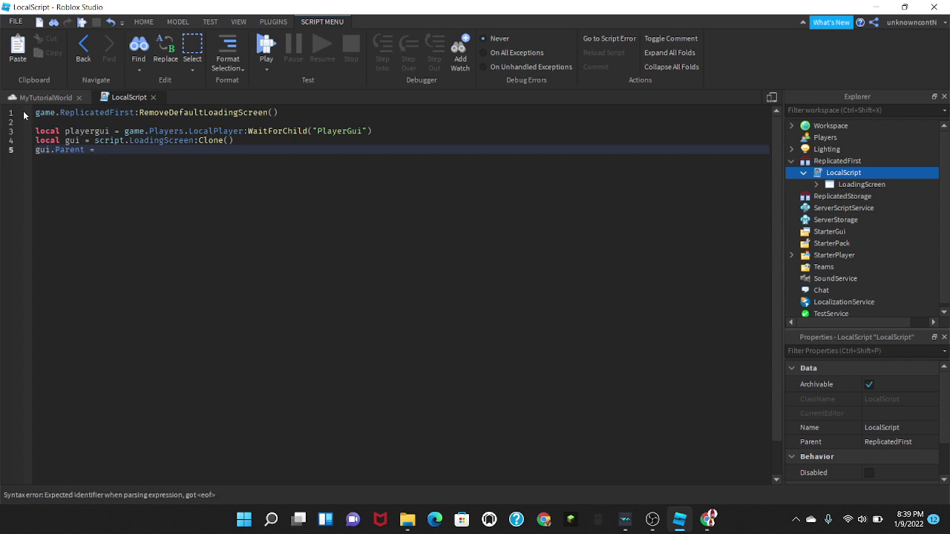
type("playergui")
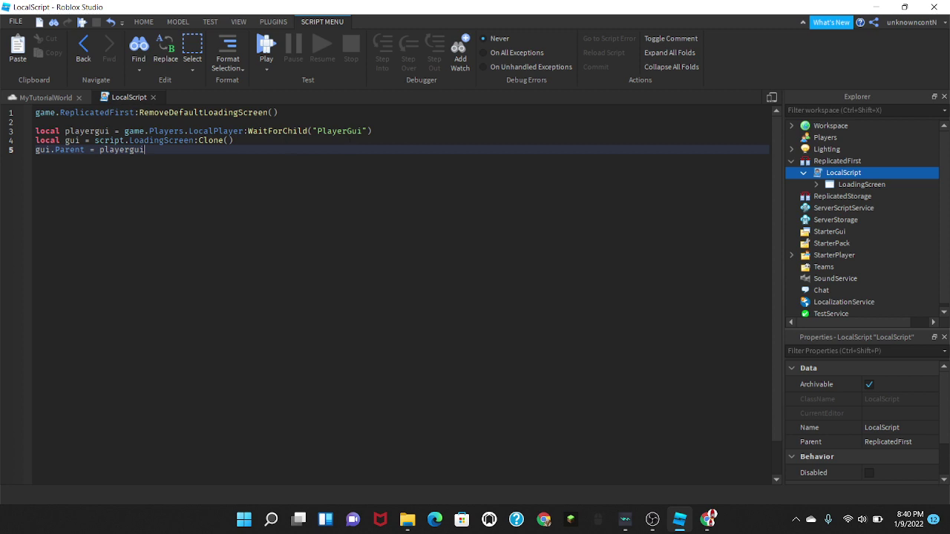
left_click_drag(861, 172, 284, 95)
left_click(30, 152)
Step: After a blank line, add the loop repeat wait(10) until game:IsLoaded()
key("Return")
key("Return")
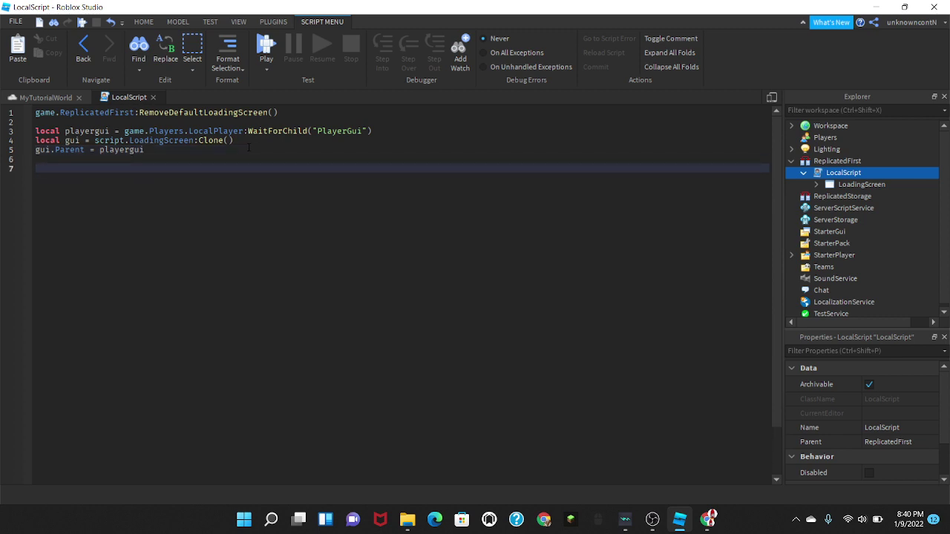
key("BackSpace")
key("Return")
type("re")
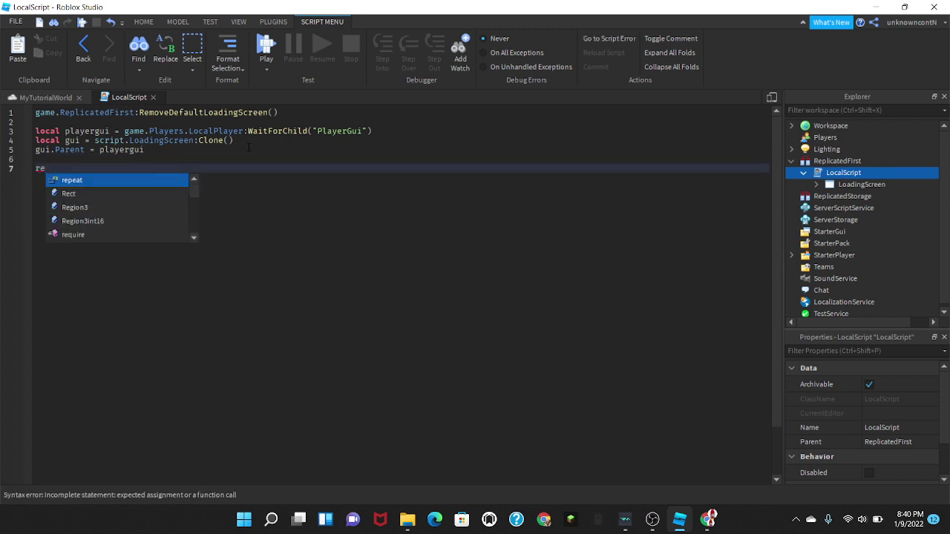
type("peat w")
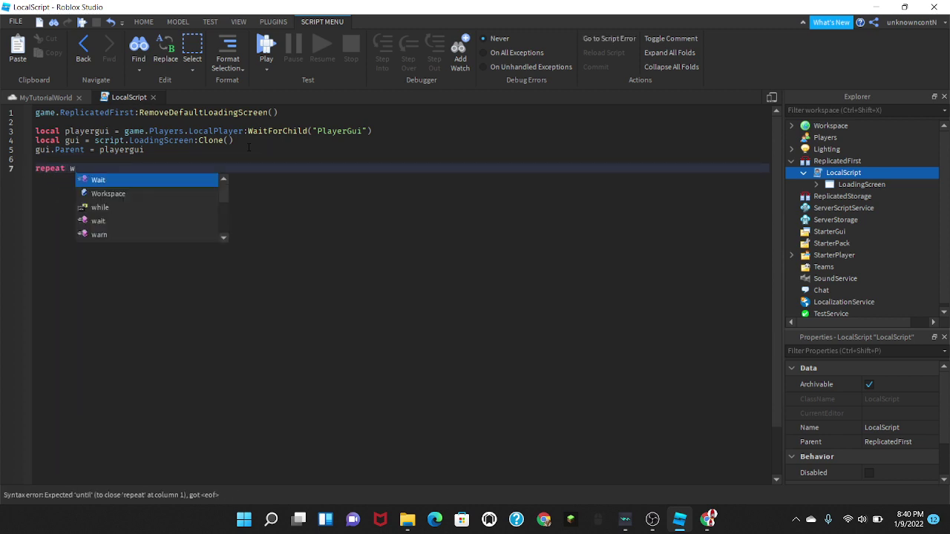
type("it(10")
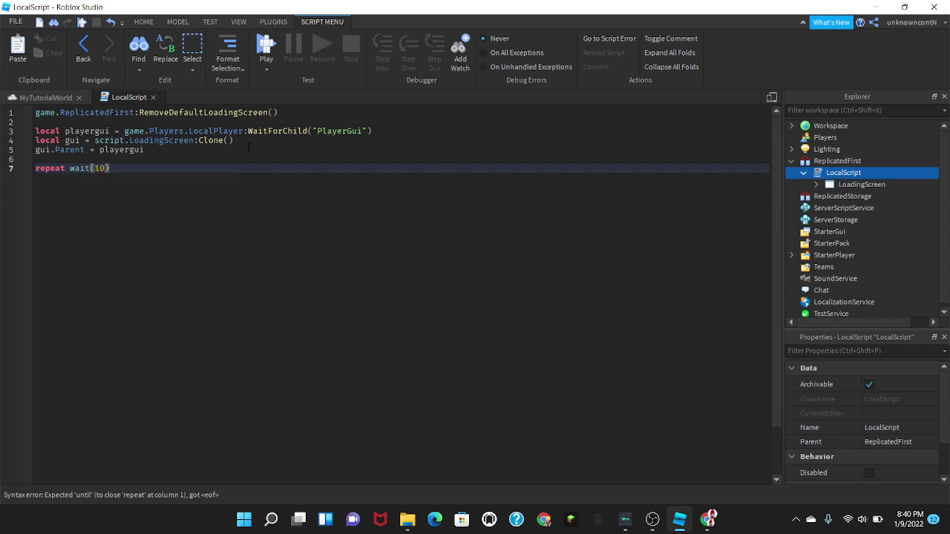
type(") until g")
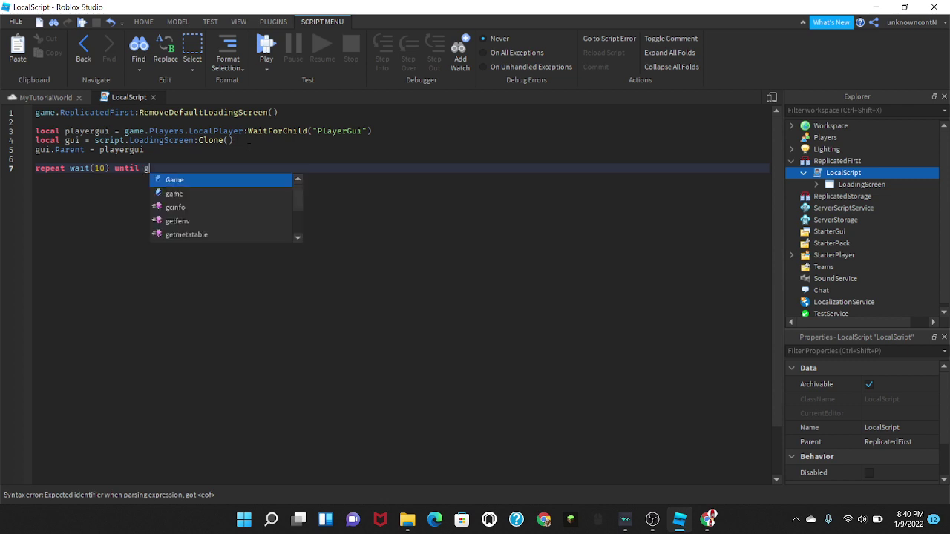
type("ame:IsLoaded()")
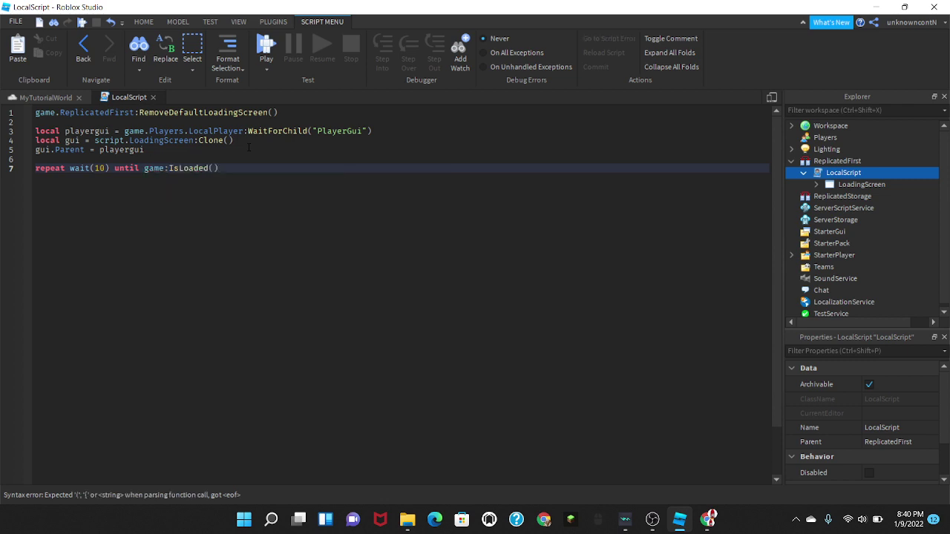
Step: Below the repeat loop, add a new line with the call playergui:WaitForChild("LoadingScreen")
key("Return")
type("player")
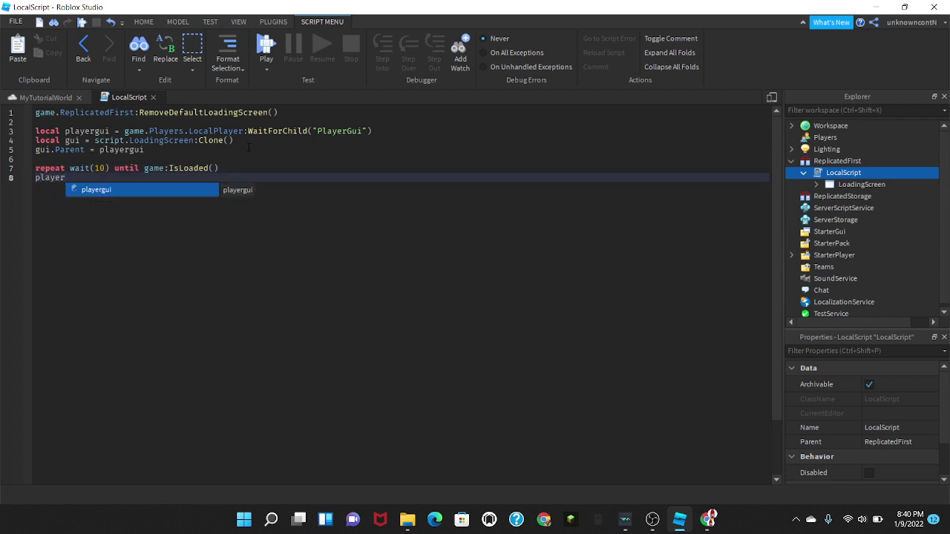
key("Tab")
type(":WaitForChild")
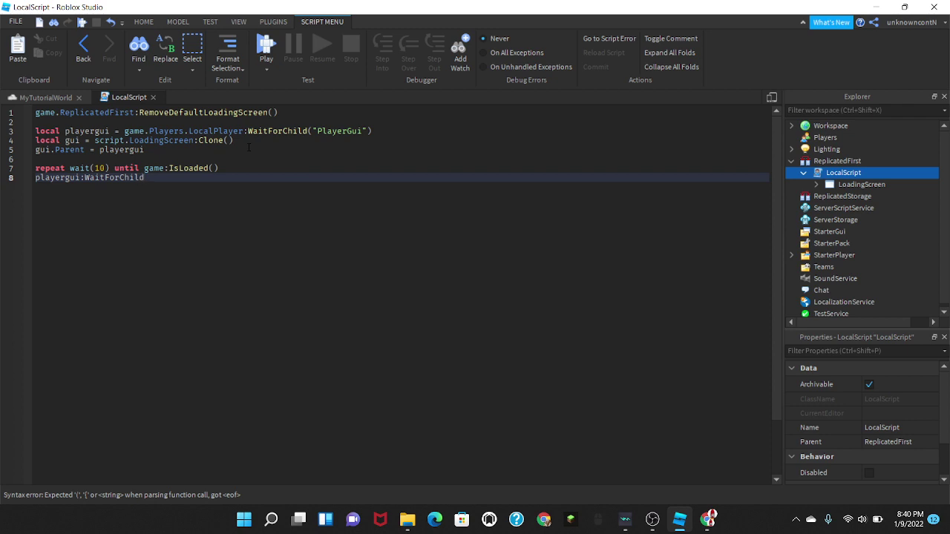
type(".")
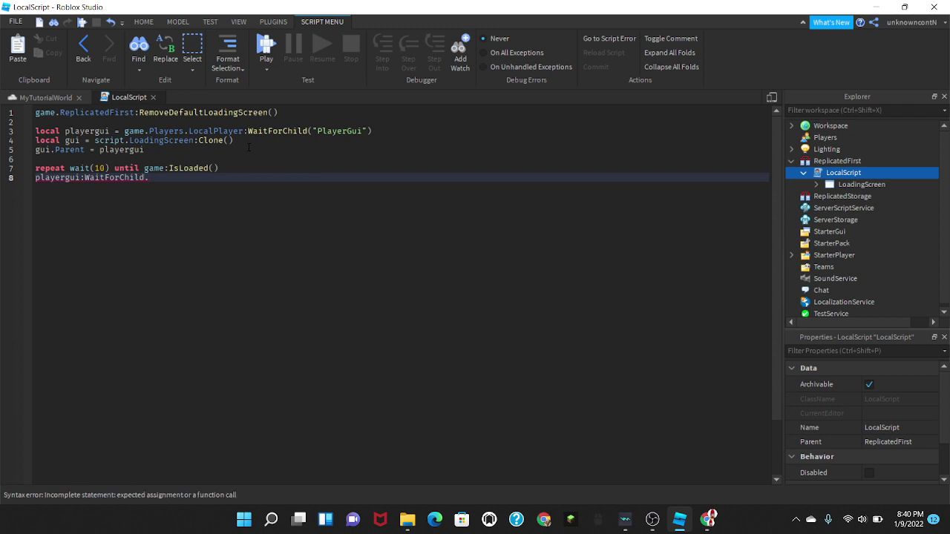
type("(\"Loadin")
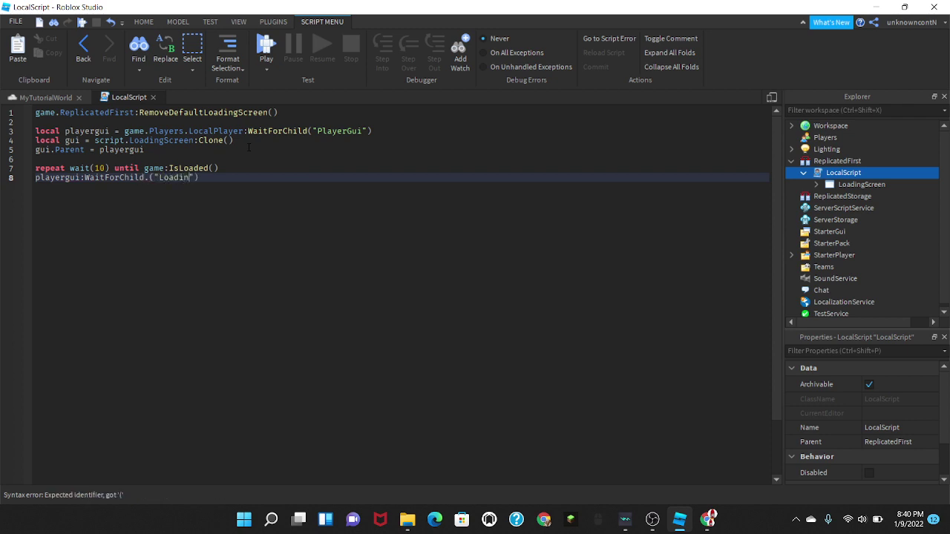
type("gScreen")
key("Left")
key("Left")
key("Left")
key("Left")
key("Left")
key("Left")
key("Left")
key("Left")
key("Left")
key("Left")
key("Left")
key("Left")
key("Left")
key("Left")
key("Left")
key("BackSpace")
left_click(250, 177)
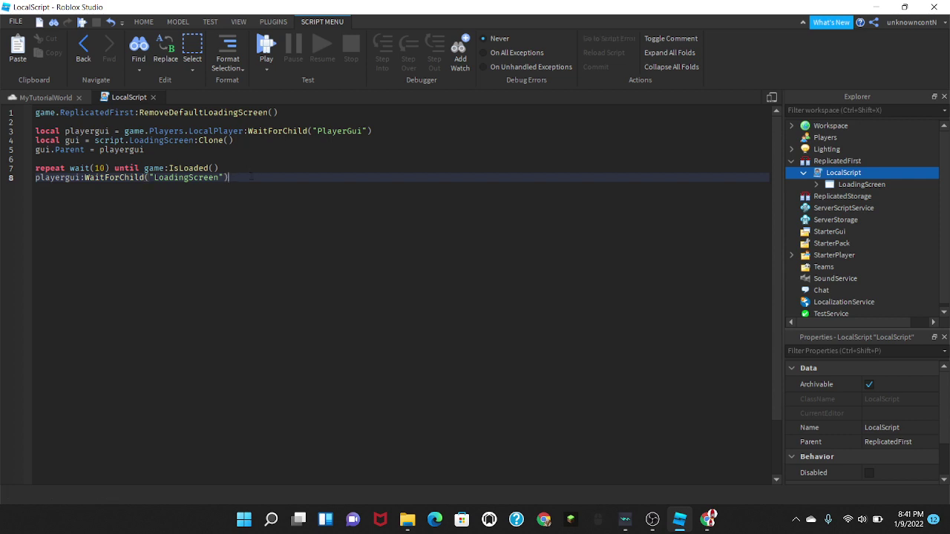
Step: Extend the WaitForChild line with .Frame.Transparency and assign it the same full expression + 0.1
type(".Frame.Tr")
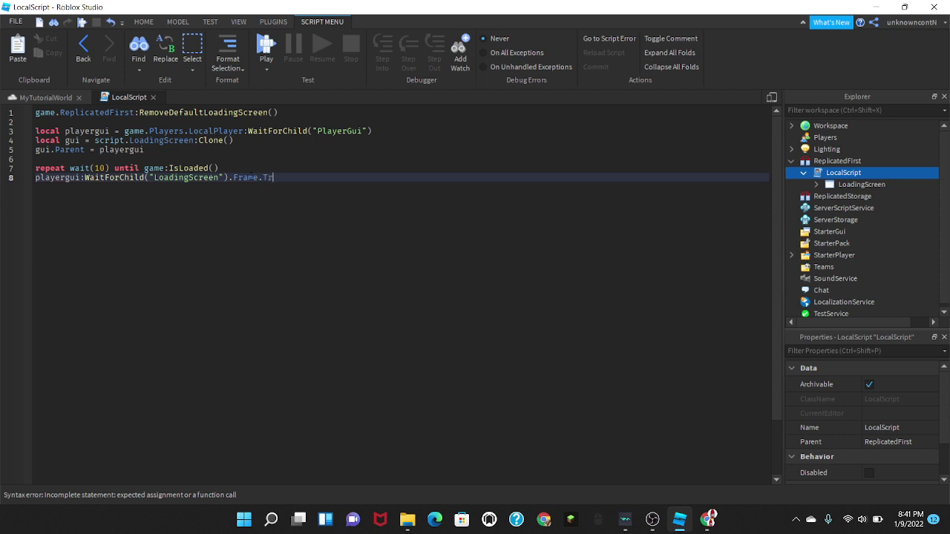
type("ansparency")
left_click_drag(323, 178, 33, 178)
key("ctrl+c")
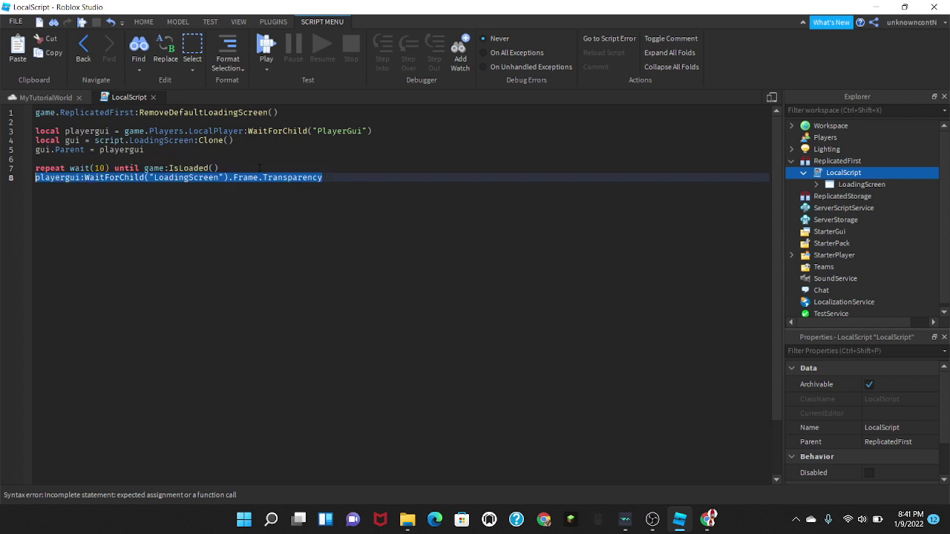
left_click(361, 177)
type("=")
key("ctrl+v")
type("+ 0.1")
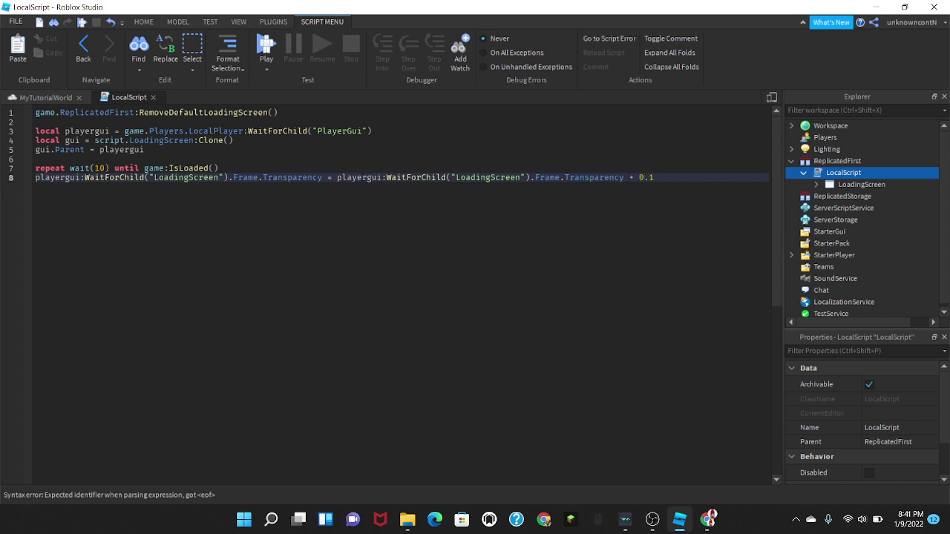
Step: Add the line wait(0.1) below the transparency assignment
key("Return")
type("Wai")
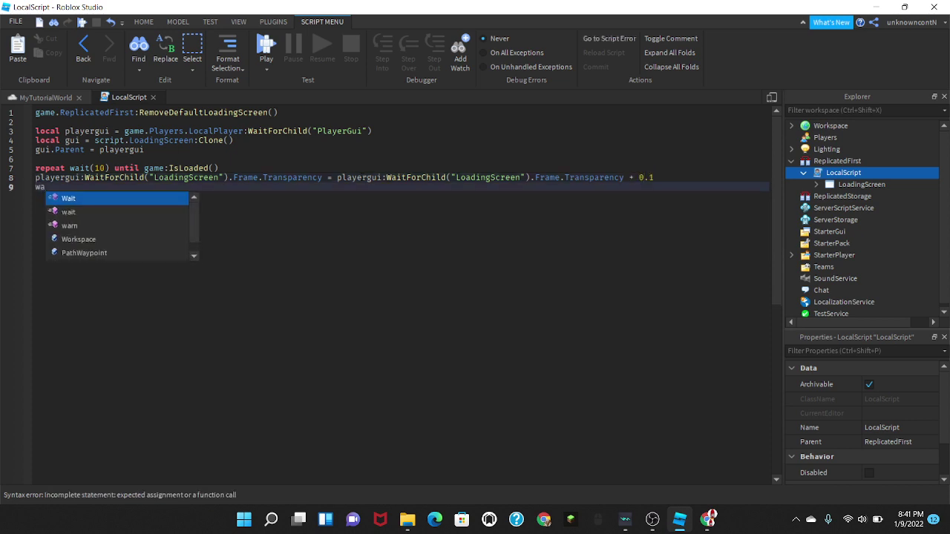
key("BackSpace")
key("BackSpace")
key("BackSpace")
type("wait(0.1")
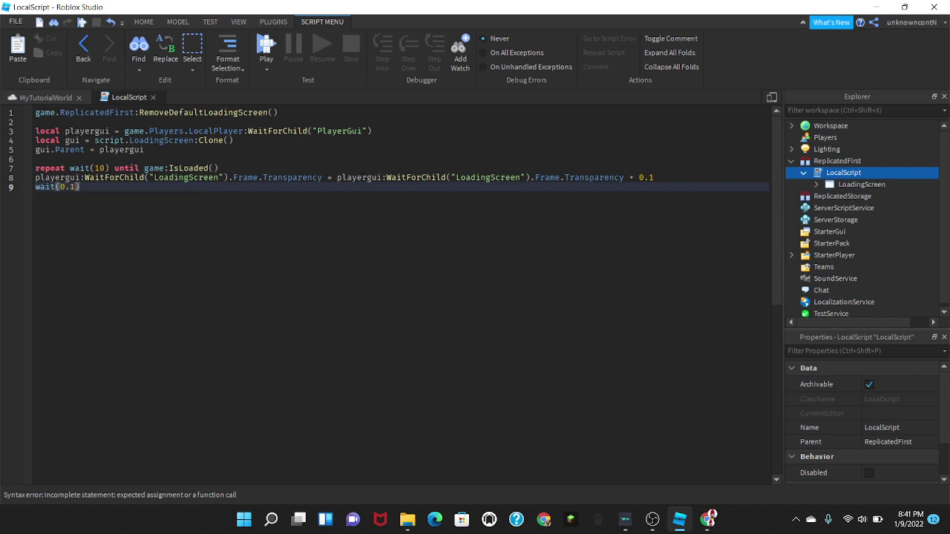
Step: Duplicate the transparency assignment and its wait(0.1) line nine times below the originals, making ten fade-out pairs
key("End")
key("shift+Up")
key("shift+Home")
key("ctrl+c")
key("Right")
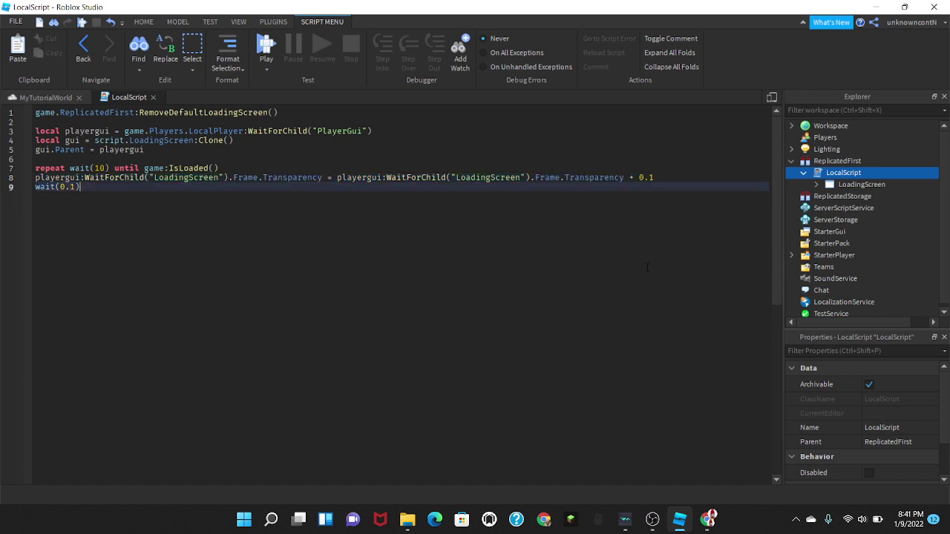
key("Return")
key("ctrl+v")
key("Return")
key("ctrl+v")
key("Return")
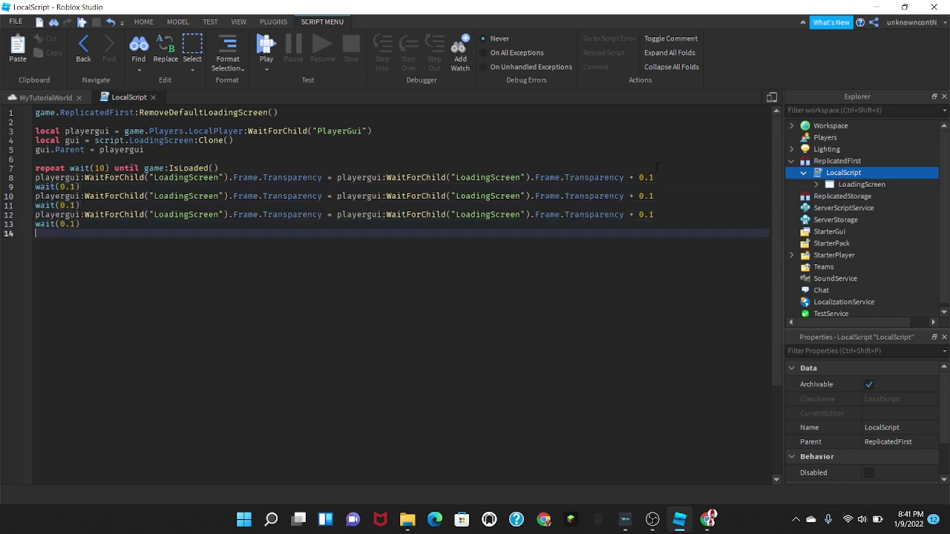
key("ctrl+v")
key("Return")
key("ctrl+v")
key("Return")
key("ctrl+v")
key("Return")
key("ctrl+v")
key("Return")
key("ctrl+v")
key("Return")
key("ctrl+v")
key("Return")
key("ctrl+v")
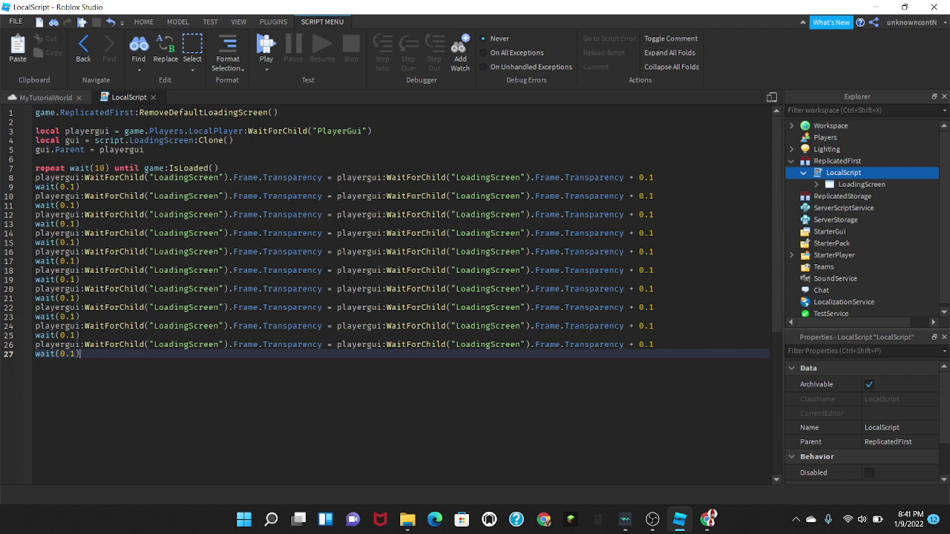
Step: Add the line gui:Destroy() at the end of the script, after the last wait(0.1)
key("Return")
type("w")
key("BackSpace")
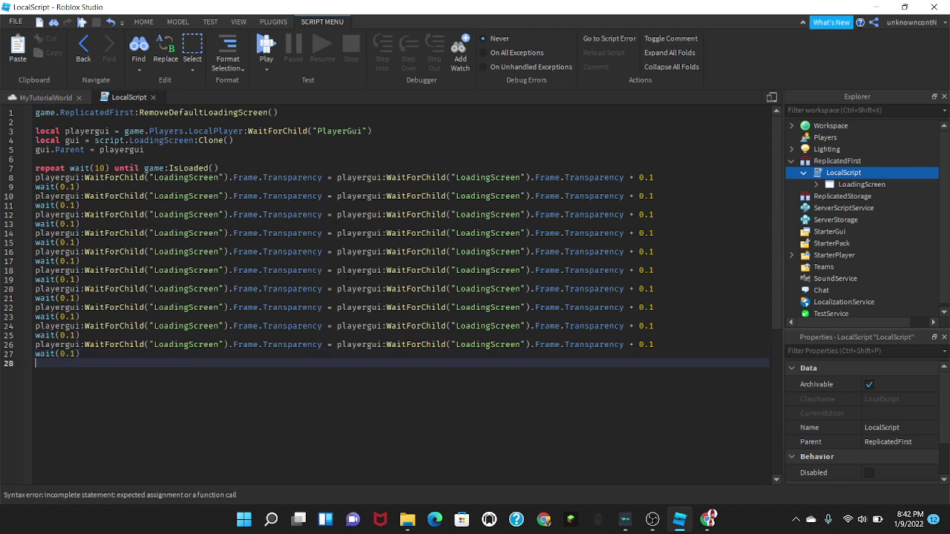
type("gui:Destroy(")
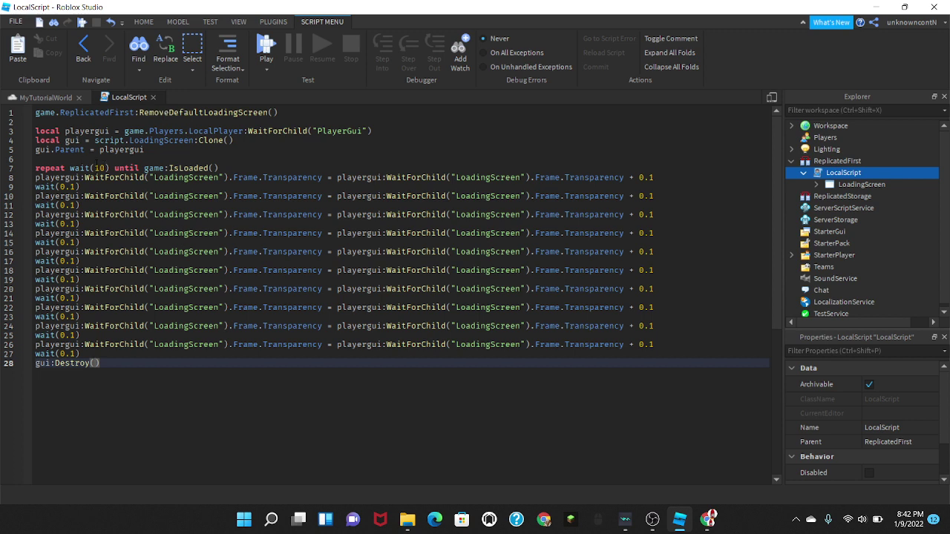
left_click(111, 168)
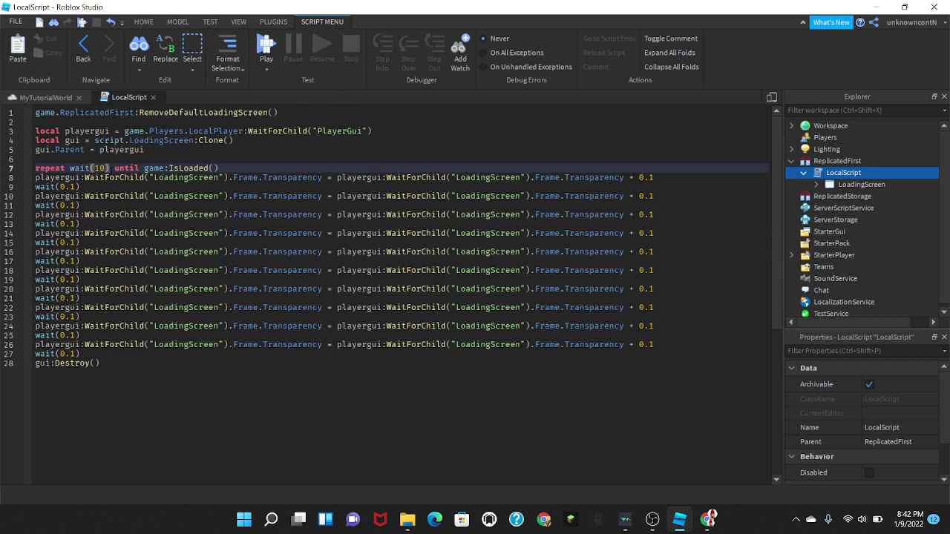
Step: Close the LocalScript and start a playtest to check the loading screen
left_click(153, 97)
left_click(520, 44)
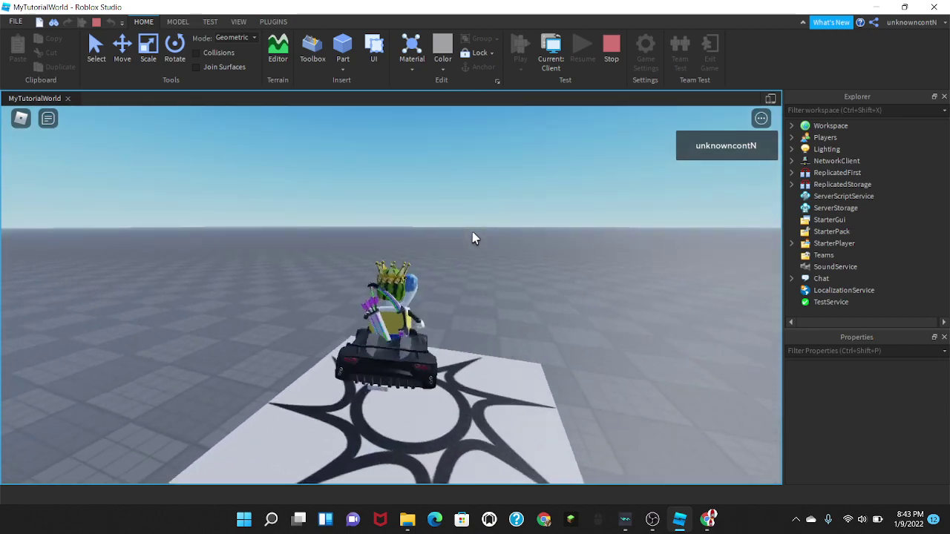
Step: Reset the character during the playtest to check the loading screen on respawn, and stop the test
right_click_drag(472, 235, 475, 239)
key("Escape")
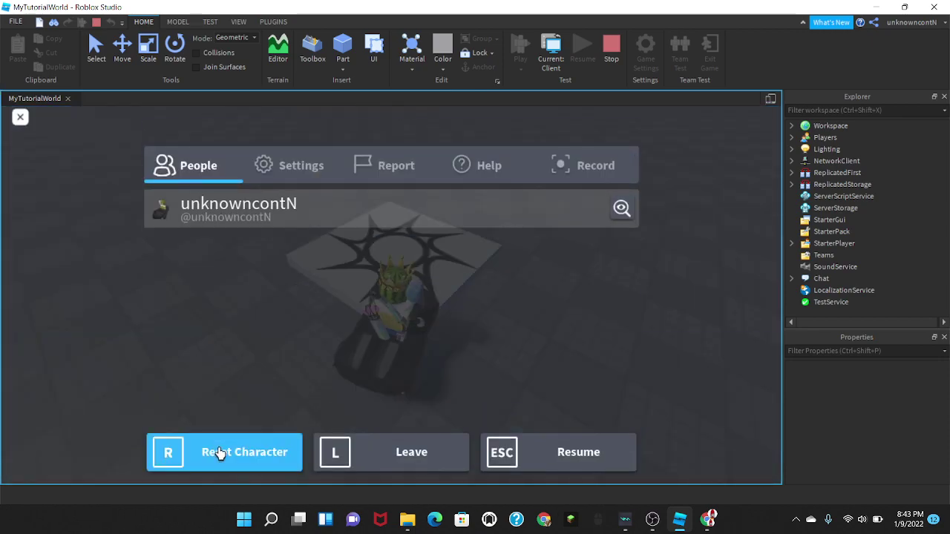
left_click(220, 453)
left_click(306, 325)
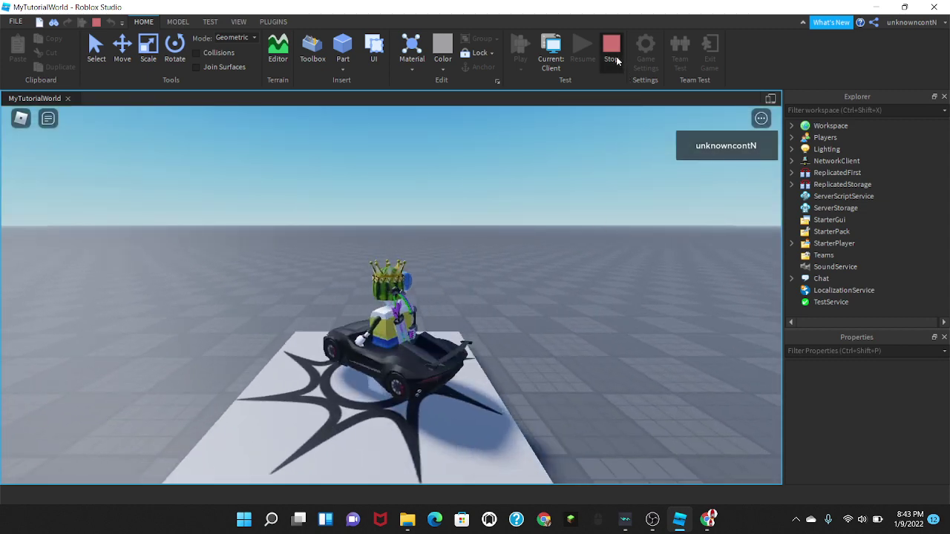
left_click(613, 53)
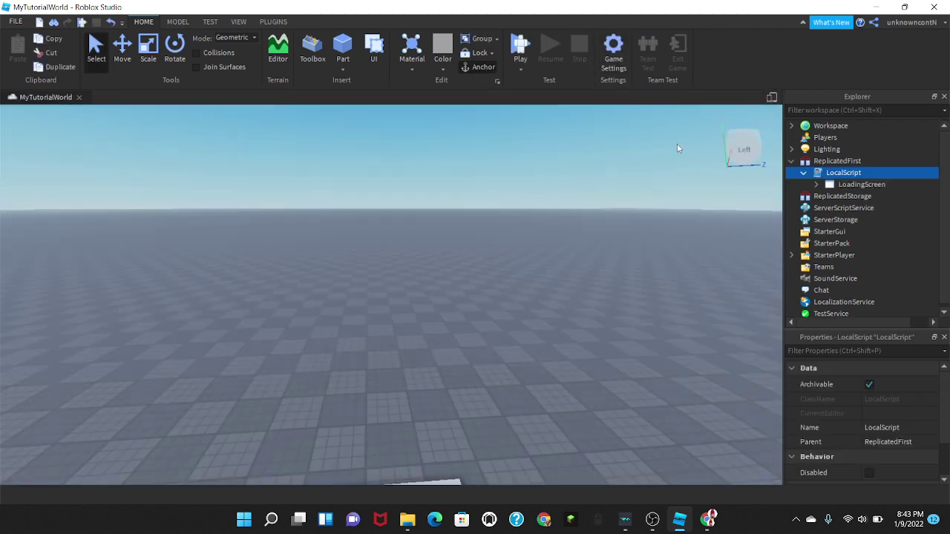